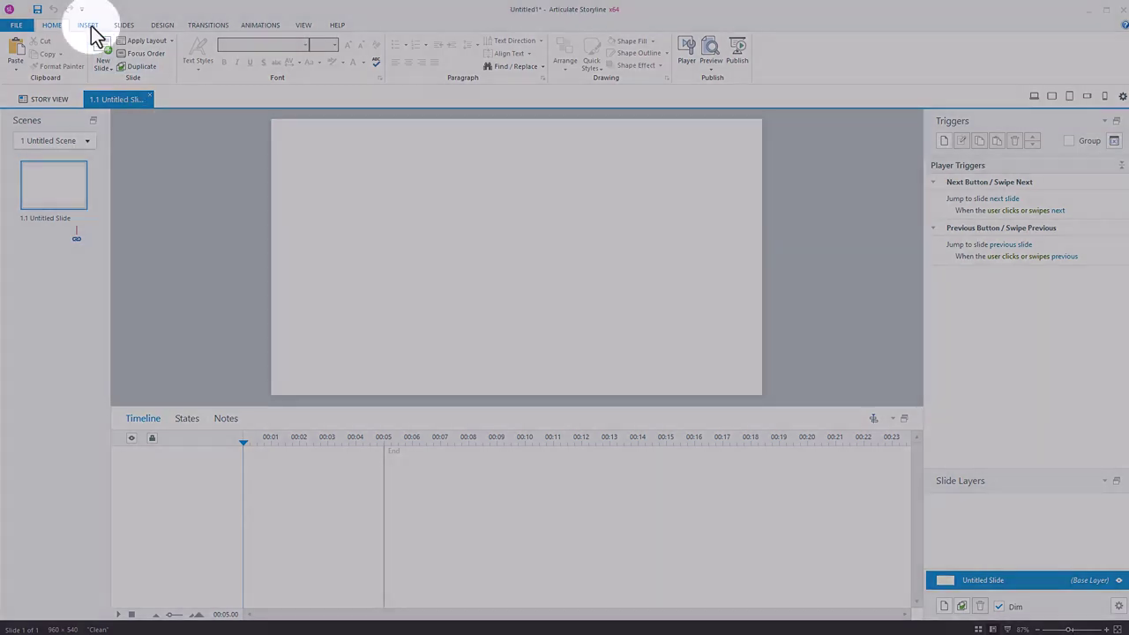
- Browse the content library's characters in the Photographic, Illustrated - Modern and Illustrated - Classic styles
{"action": "left_click", "coordinate": [88, 26]}
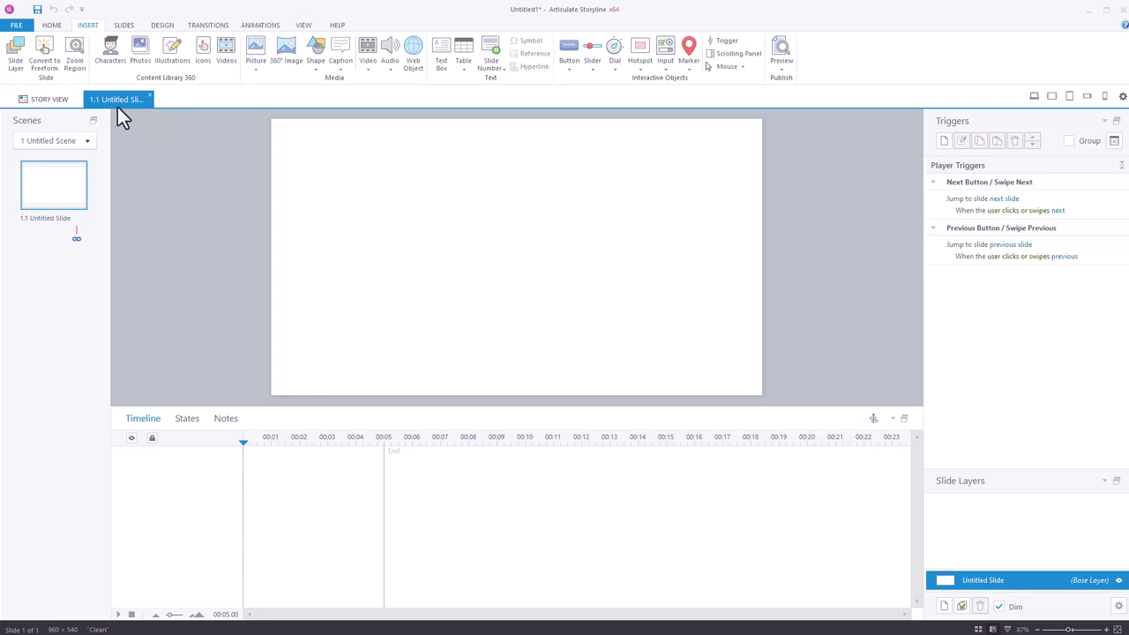
{"action": "left_click", "coordinate": [108, 51]}
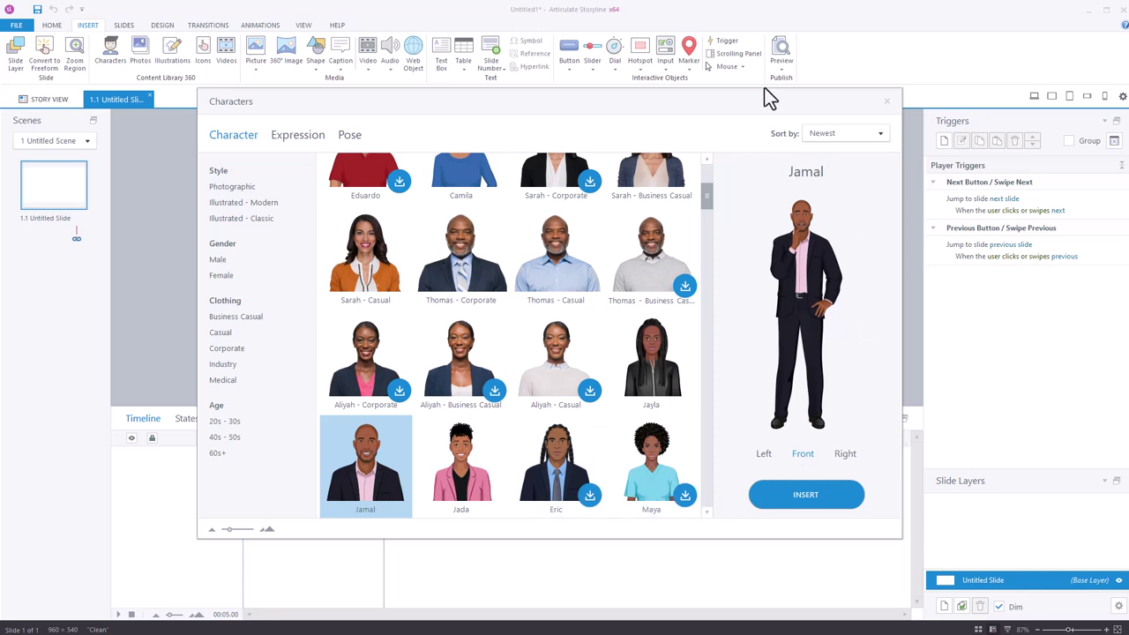
{"action": "left_click", "coordinate": [231, 188]}
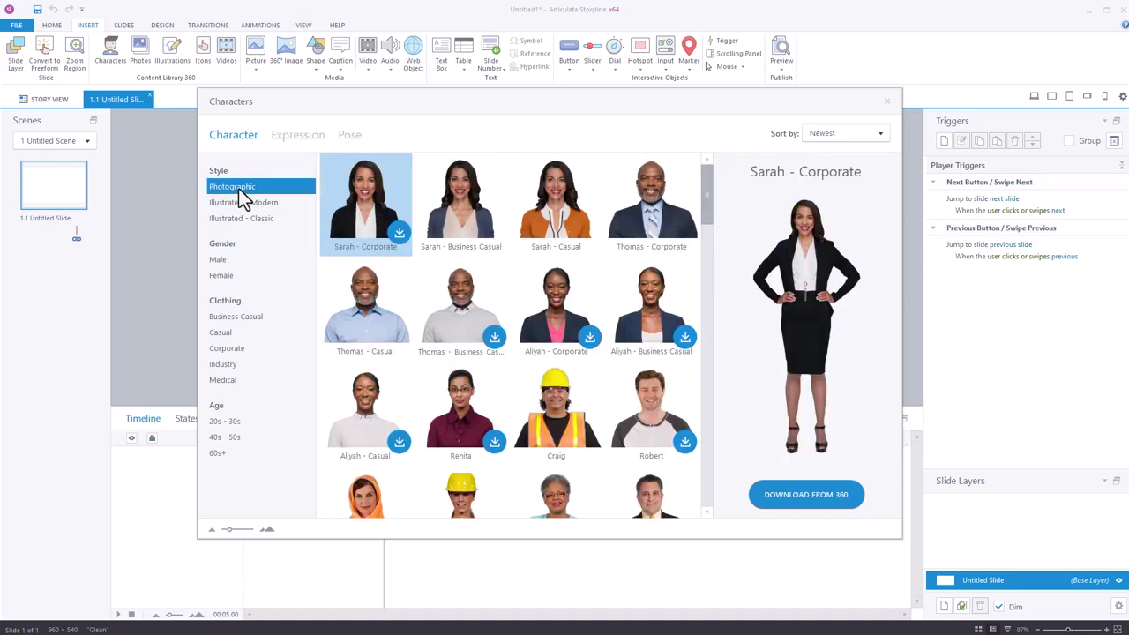
{"action": "left_click", "coordinate": [259, 202]}
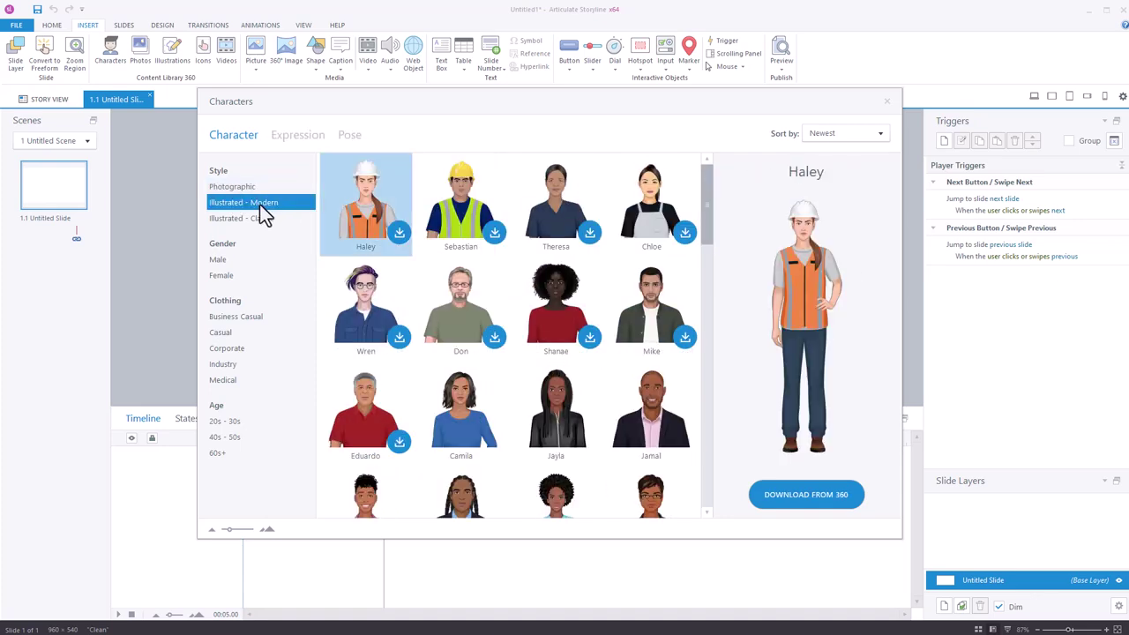
{"action": "left_click", "coordinate": [255, 219]}
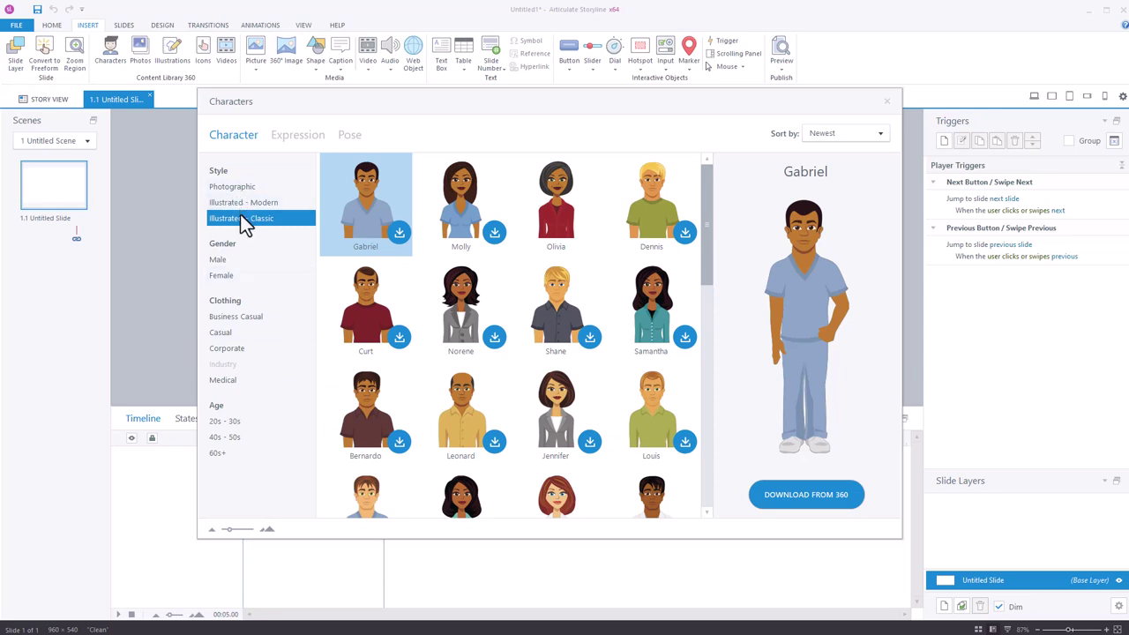
{"action": "left_click", "coordinate": [236, 187]}
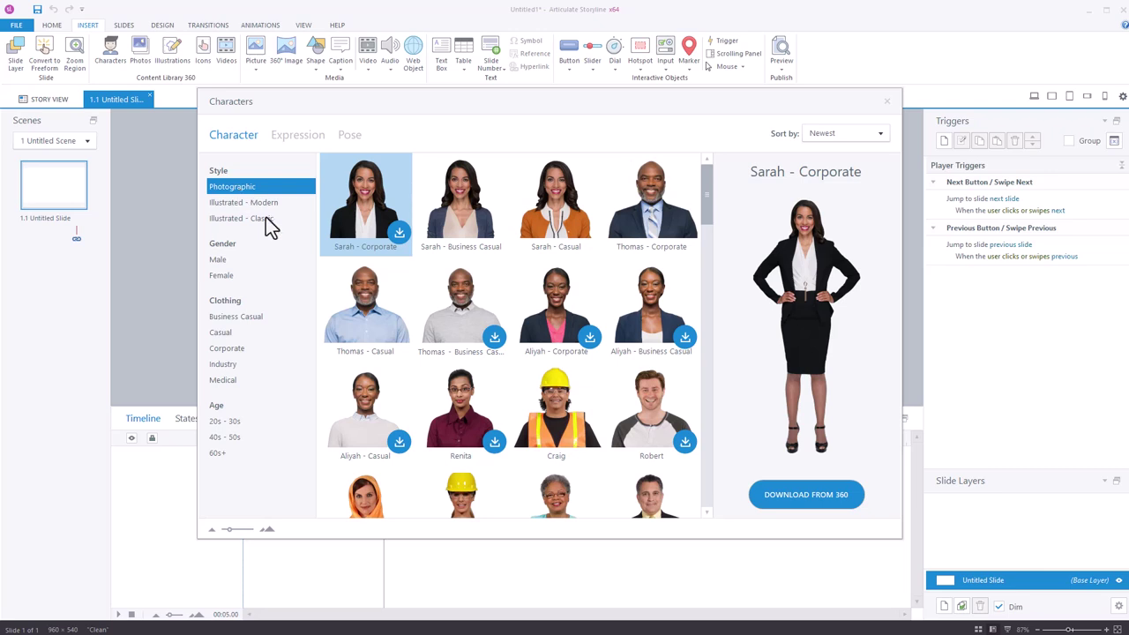
{"action": "mouse_move", "coordinate": [379, 236]}
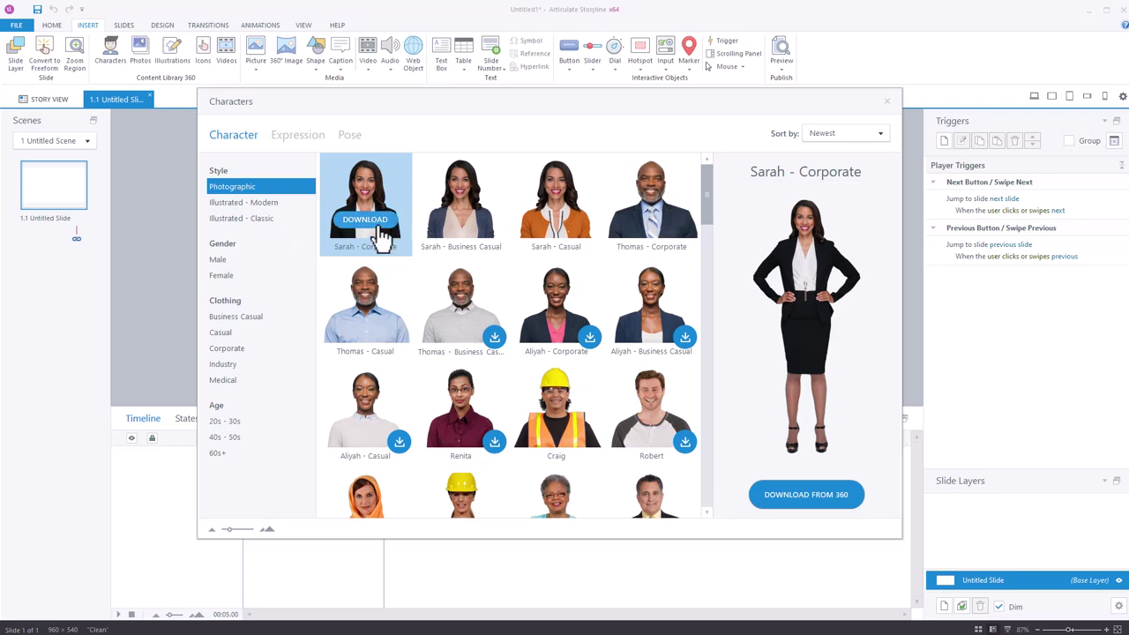
- Examine the available poses of the photographic character Sarah - Business Casual, then return to the character list
{"action": "left_click", "coordinate": [465, 225]}
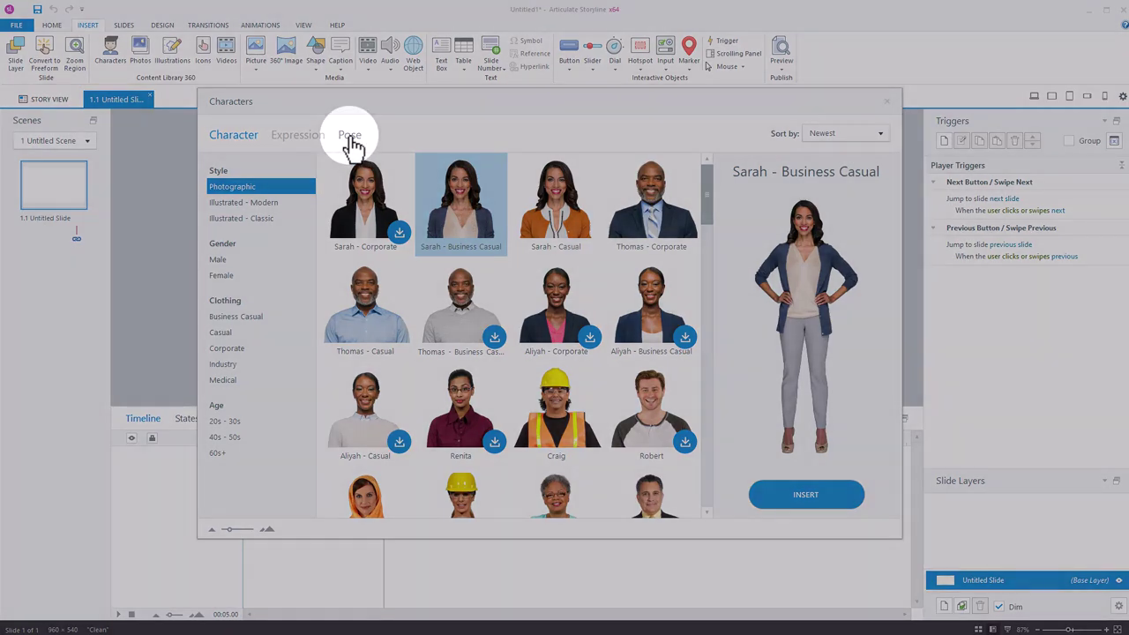
{"action": "left_click", "coordinate": [350, 139]}
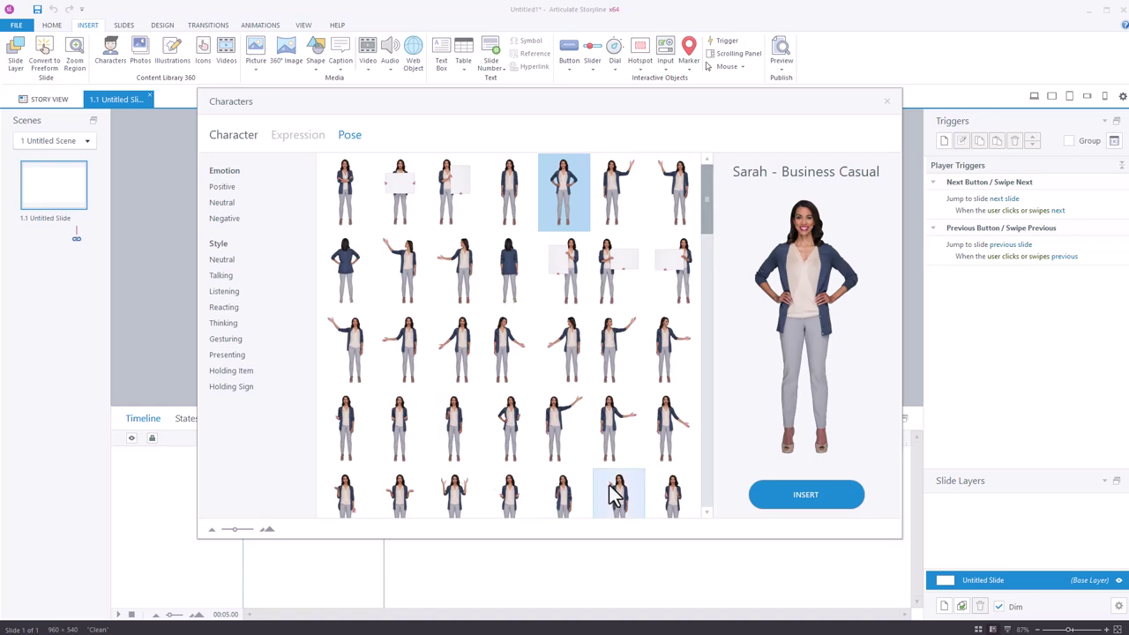
{"action": "left_click_drag", "start_coordinate": [708, 202], "coordinate": [742, 398]}
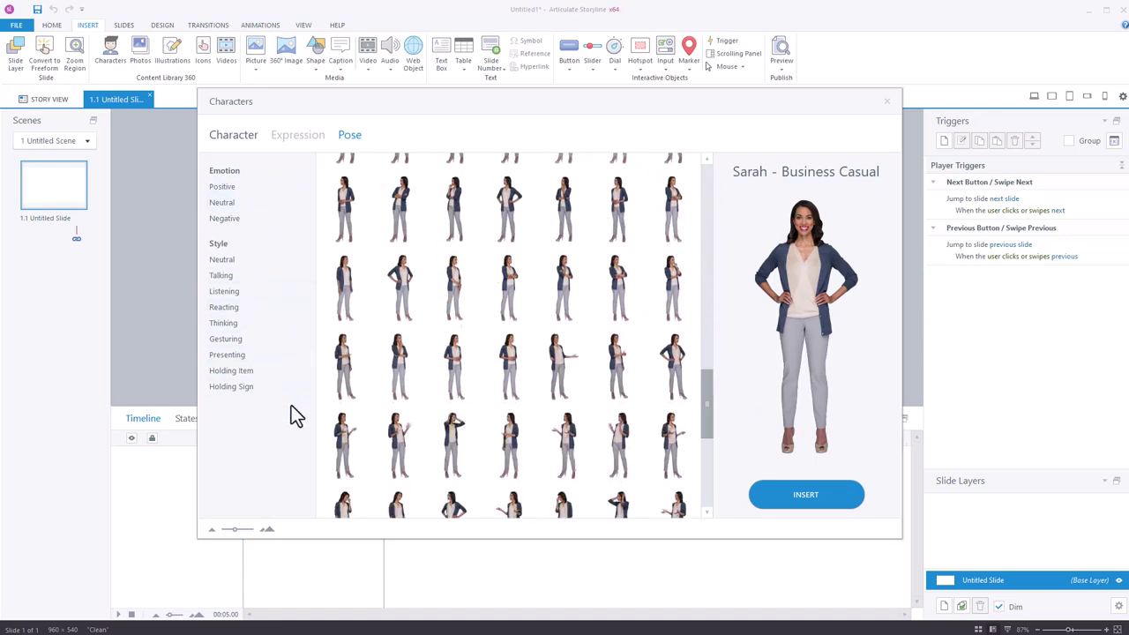
{"action": "left_click", "coordinate": [232, 149]}
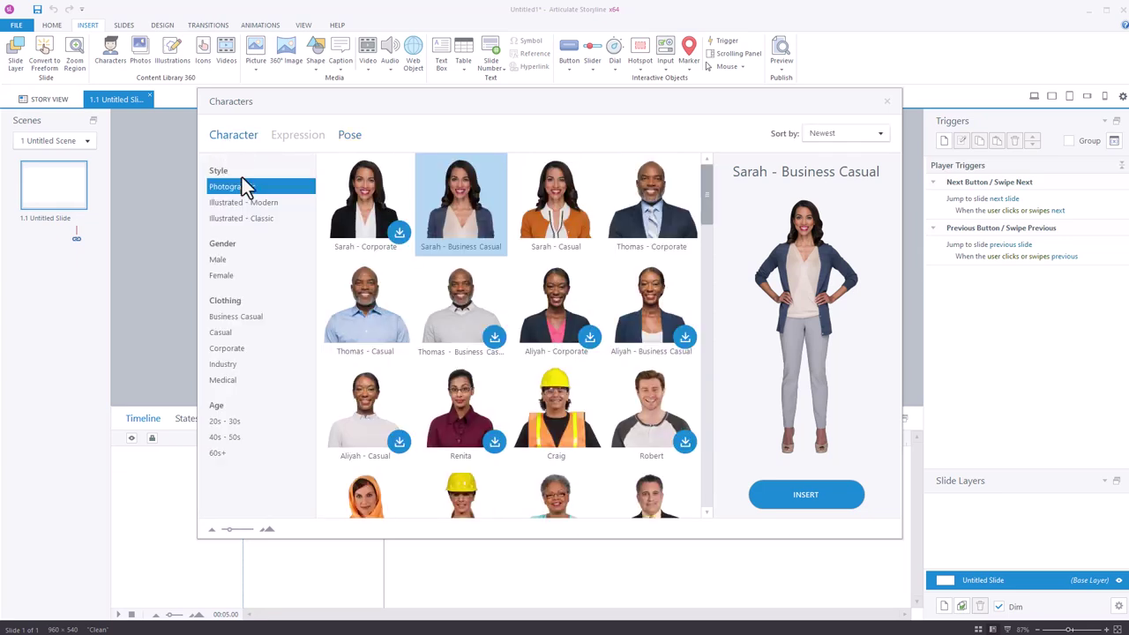
- Insert the Illustrated - Modern character Jamal, front view, with the Thinking expression and the first Hands on hips pose
{"action": "left_click", "coordinate": [251, 203]}
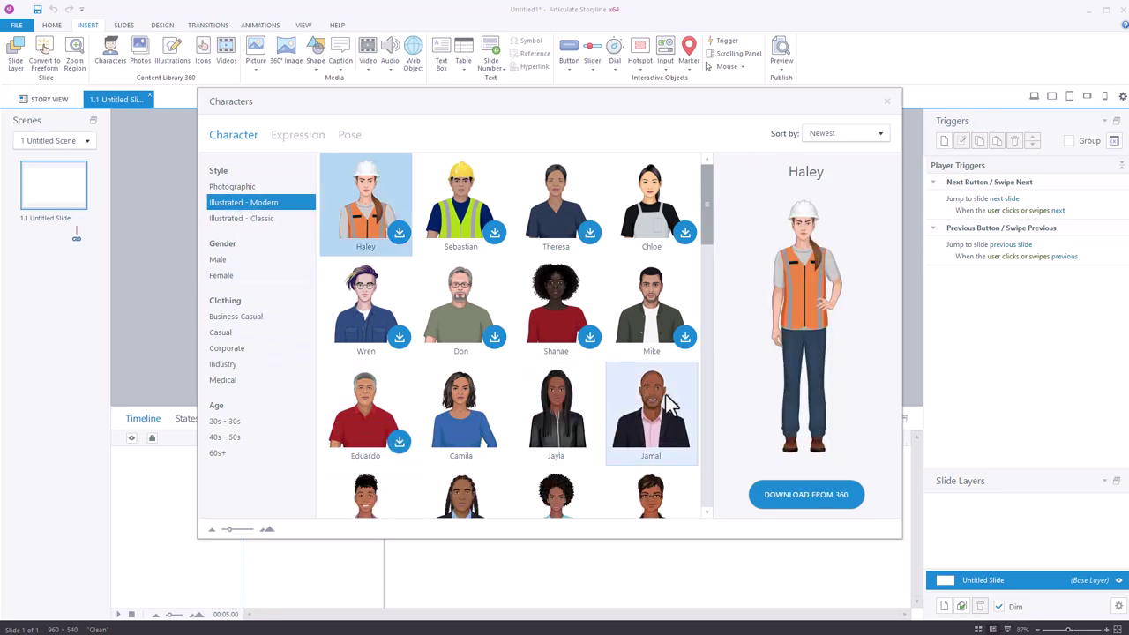
{"action": "left_click", "coordinate": [652, 428]}
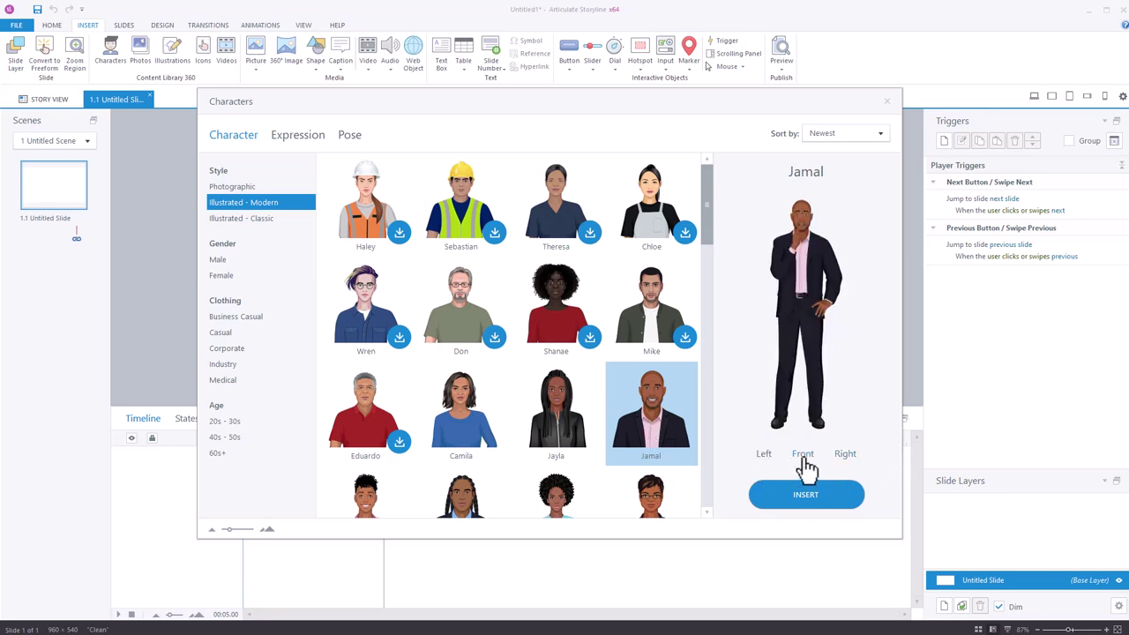
{"action": "left_click", "coordinate": [300, 139]}
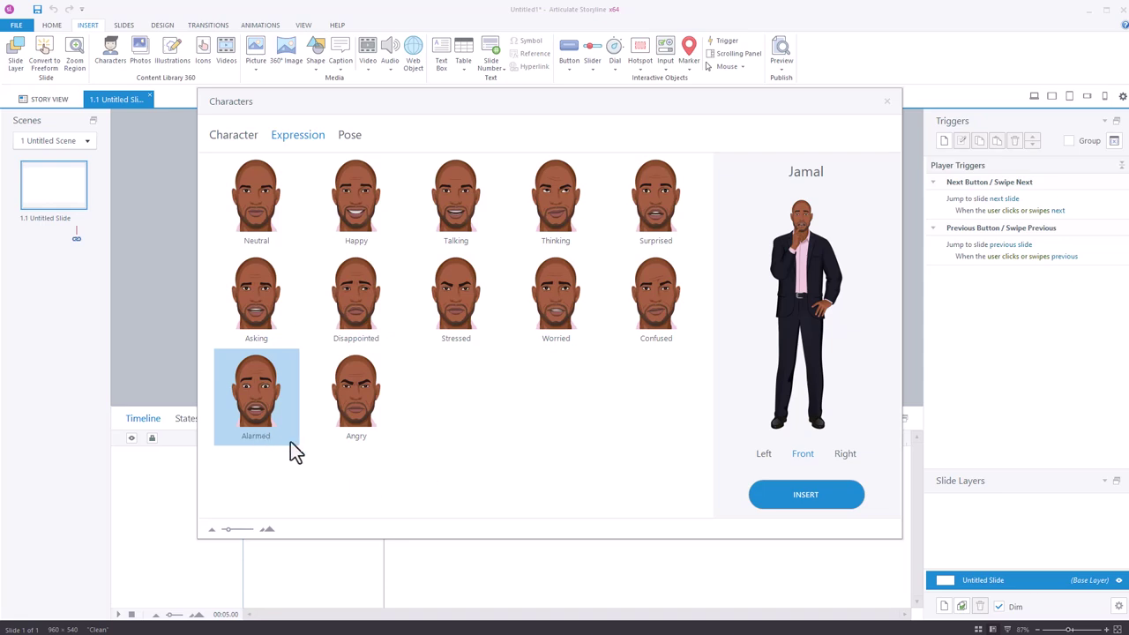
{"action": "left_click", "coordinate": [553, 213]}
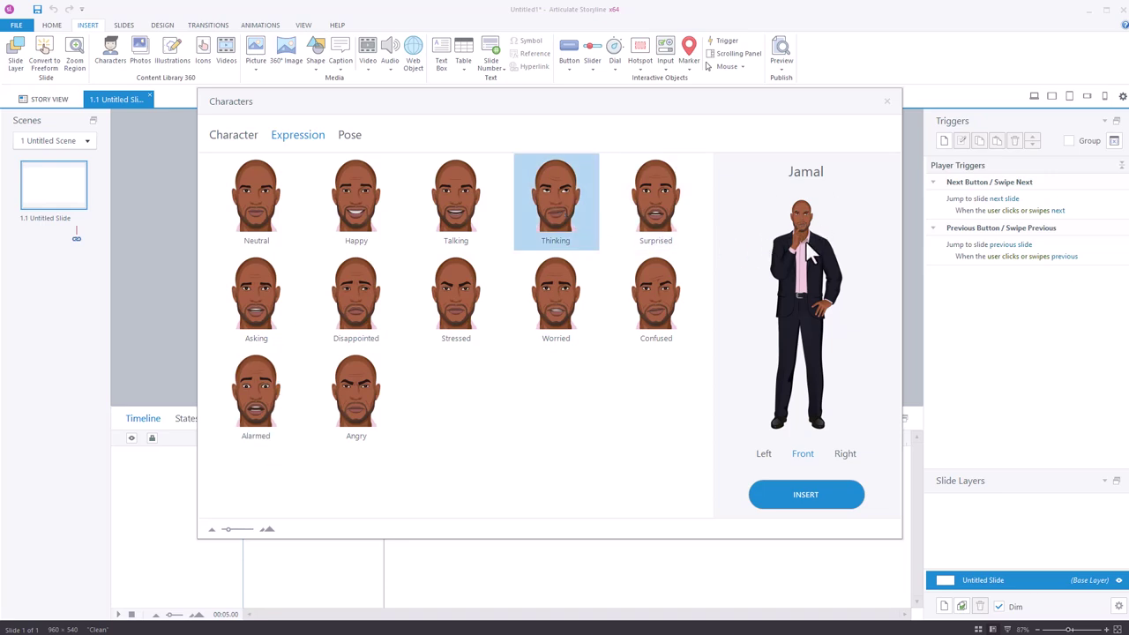
{"action": "left_click", "coordinate": [350, 137]}
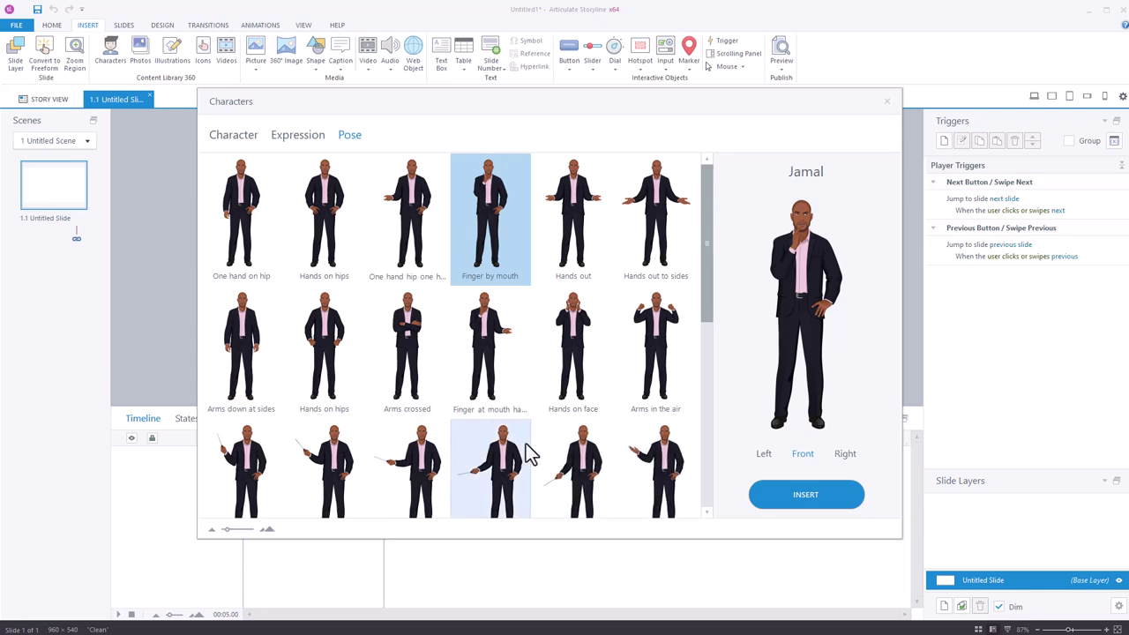
{"action": "left_click", "coordinate": [315, 197]}
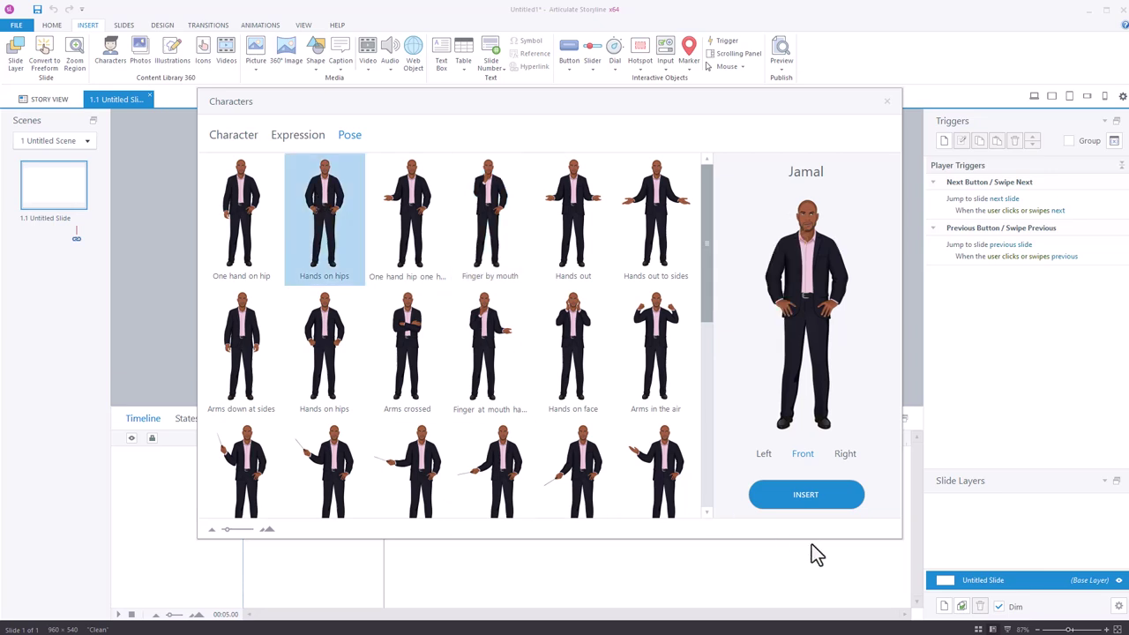
{"action": "left_click", "coordinate": [799, 491]}
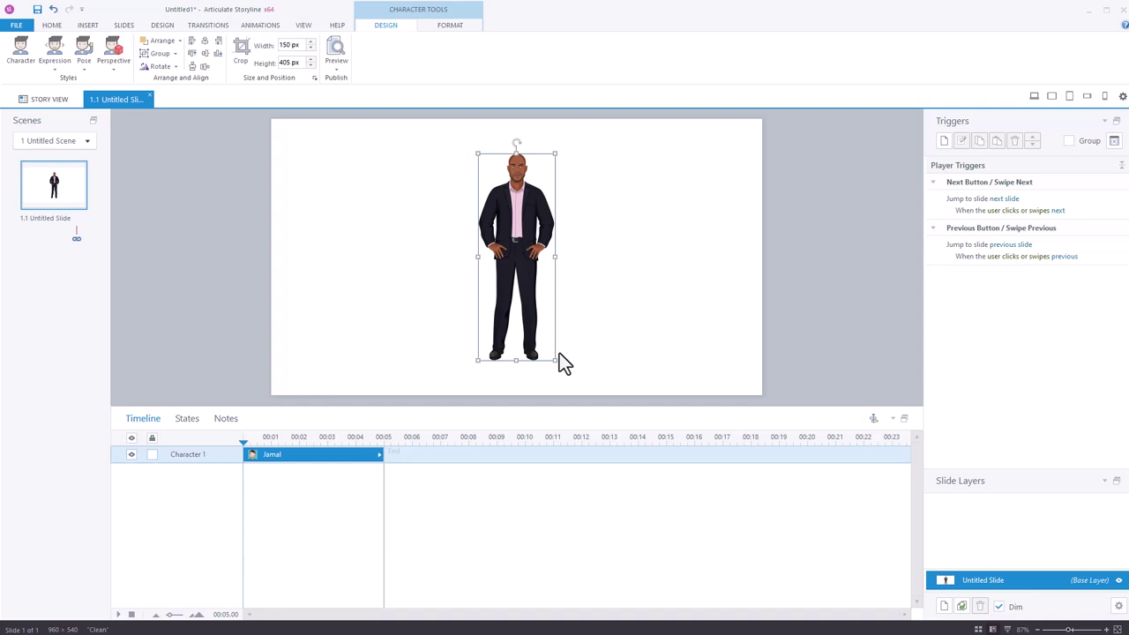
- Crop the character to head and torso and enlarge it to about 443 × 401 px on the left half of the slide
{"action": "left_click_drag", "start_coordinate": [496, 208], "coordinate": [367, 223]}
{"action": "left_click_drag", "start_coordinate": [421, 372], "coordinate": [414, 347]}
{"action": "left_click", "coordinate": [246, 53]}
{"action": "left_click_drag", "start_coordinate": [376, 353], "coordinate": [441, 330]}
{"action": "left_click", "coordinate": [433, 252]}
{"action": "left_click", "coordinate": [410, 231]}
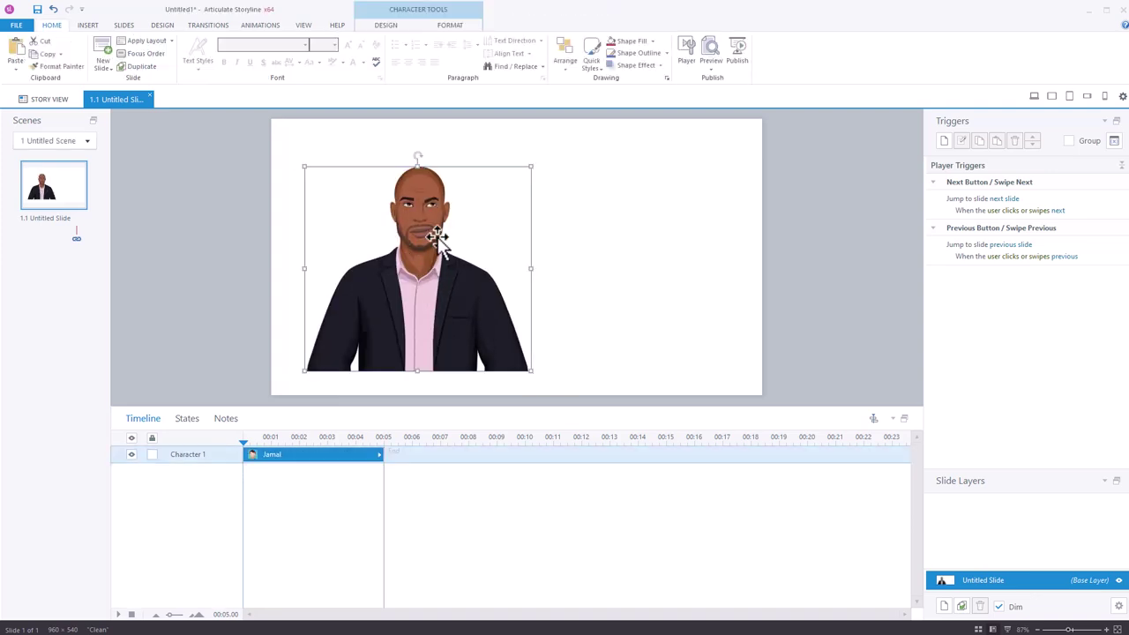
- Look over the character's expression and pose options and set its perspective to Right
{"action": "left_click", "coordinate": [385, 26]}
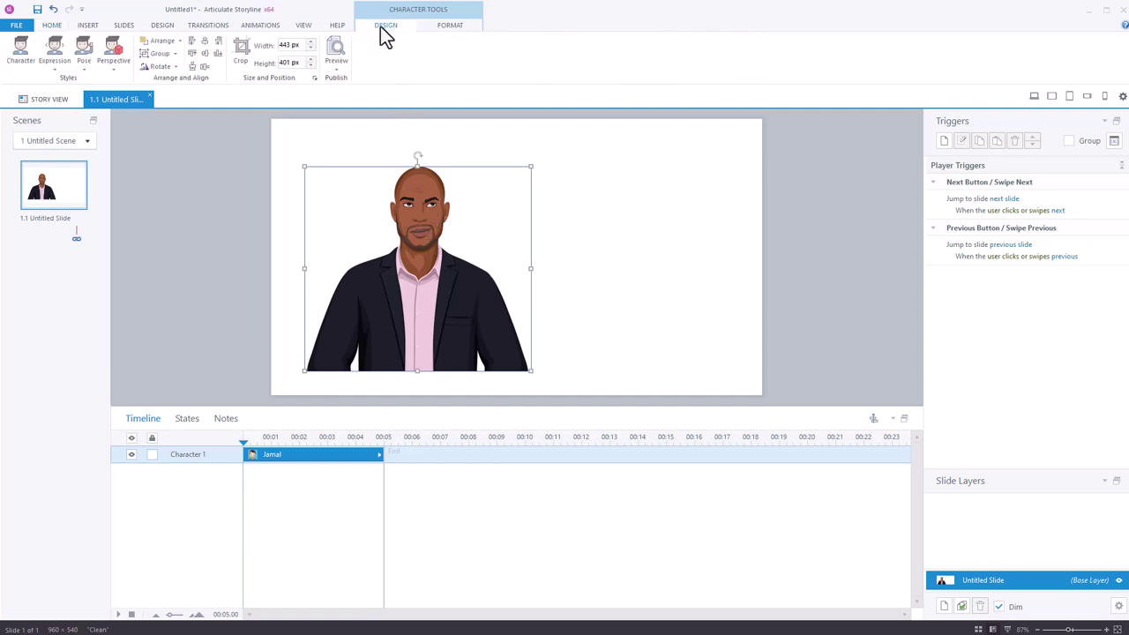
{"action": "left_click", "coordinate": [55, 72]}
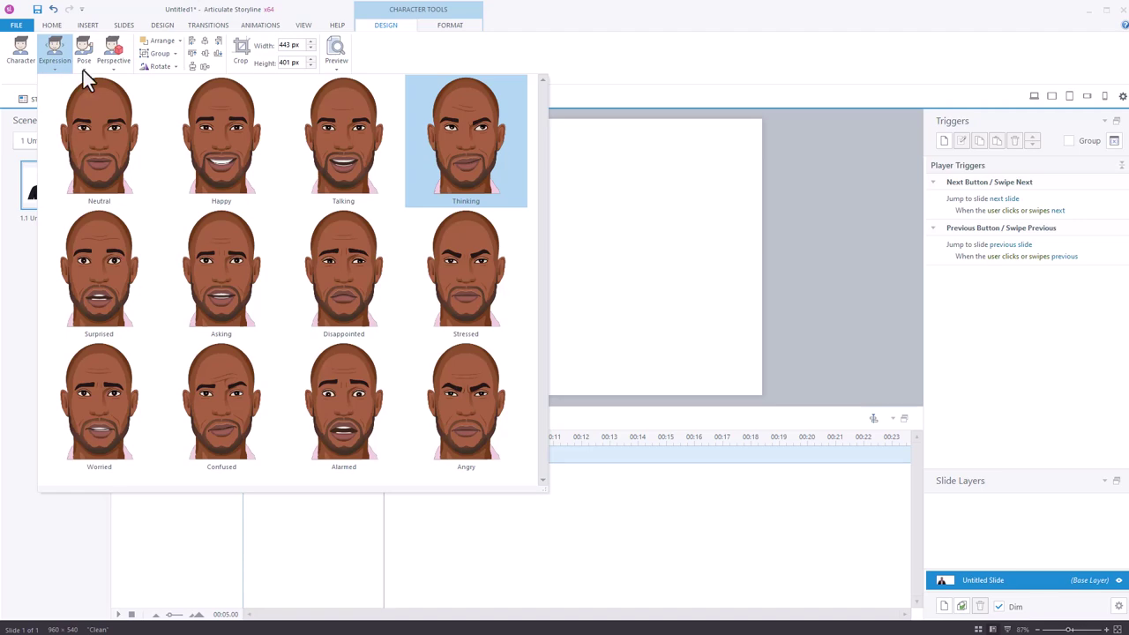
{"action": "left_click", "coordinate": [83, 70]}
{"action": "left_click", "coordinate": [113, 70]}
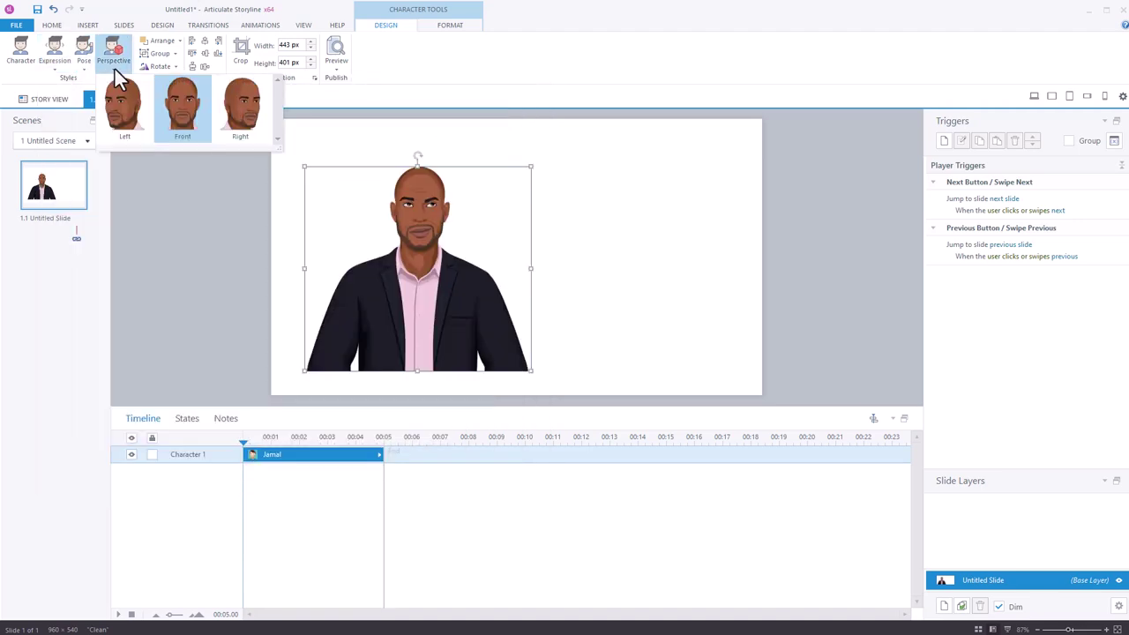
{"action": "left_click", "coordinate": [249, 103]}
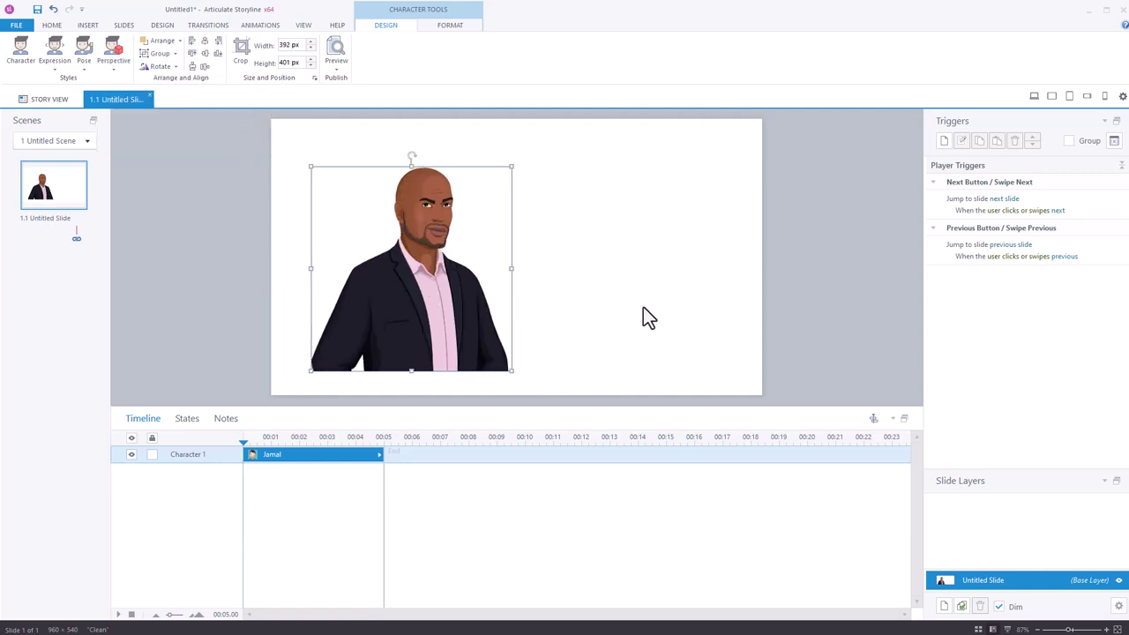
- Browse the content library's Dog results as photos, illustrations, icons and videos
{"action": "left_click", "coordinate": [89, 25]}
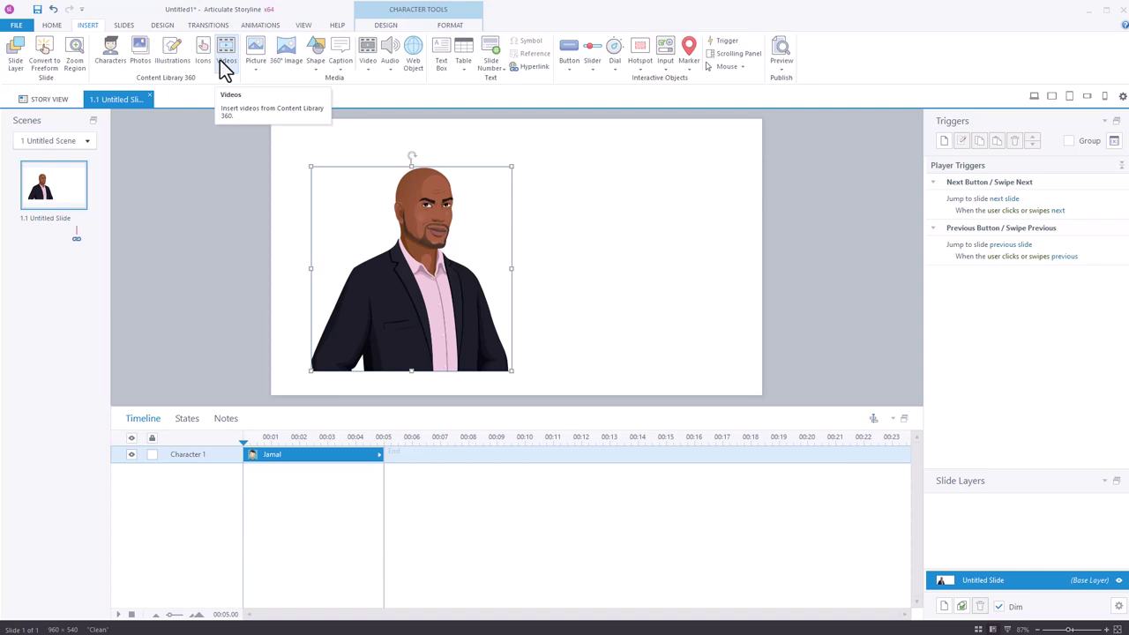
{"action": "left_click", "coordinate": [141, 55]}
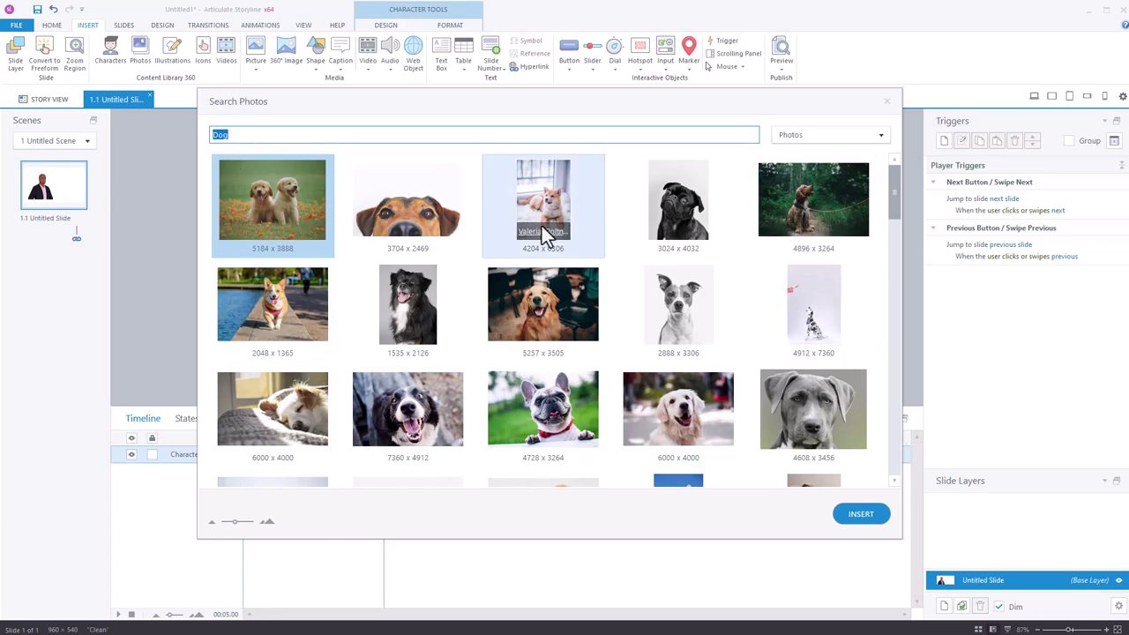
{"action": "left_click", "coordinate": [882, 136]}
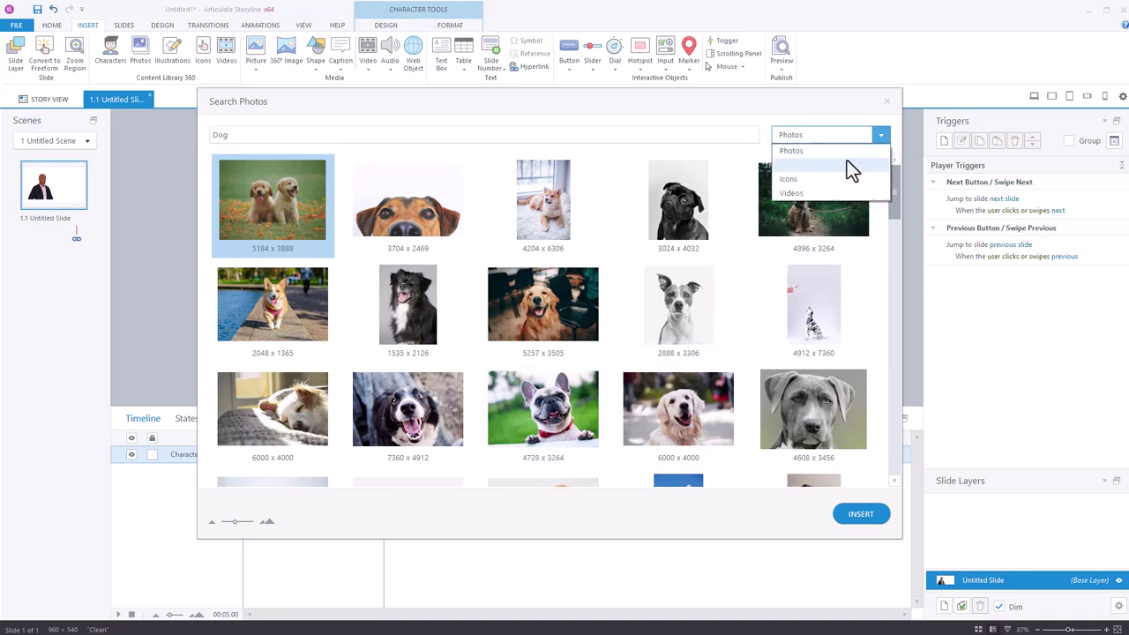
{"action": "left_click", "coordinate": [814, 164]}
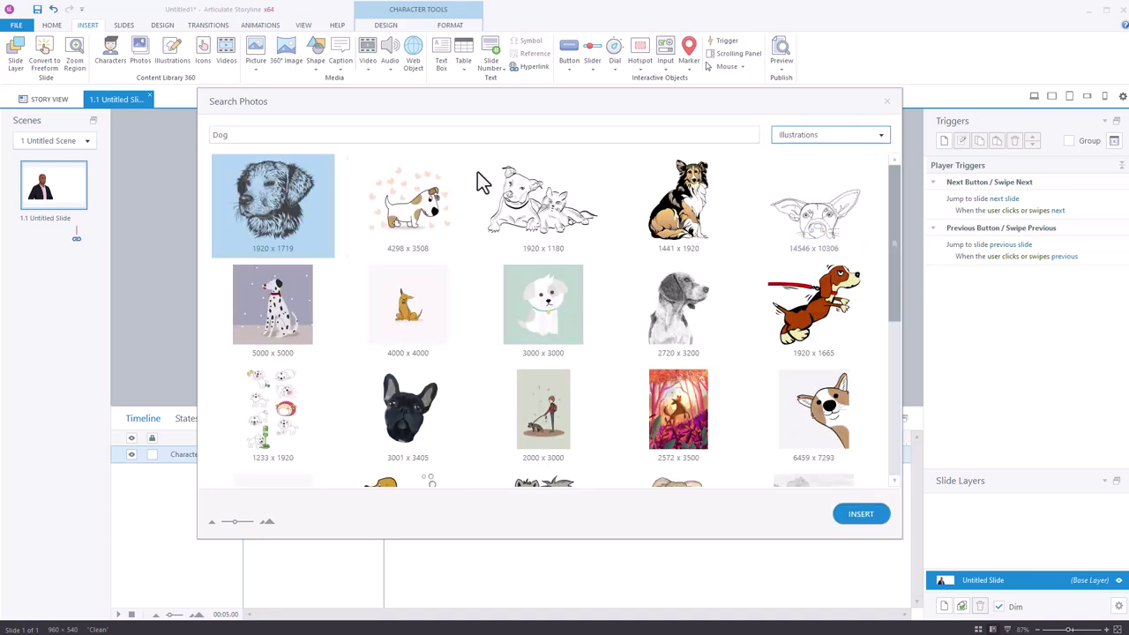
{"action": "left_click", "coordinate": [873, 141]}
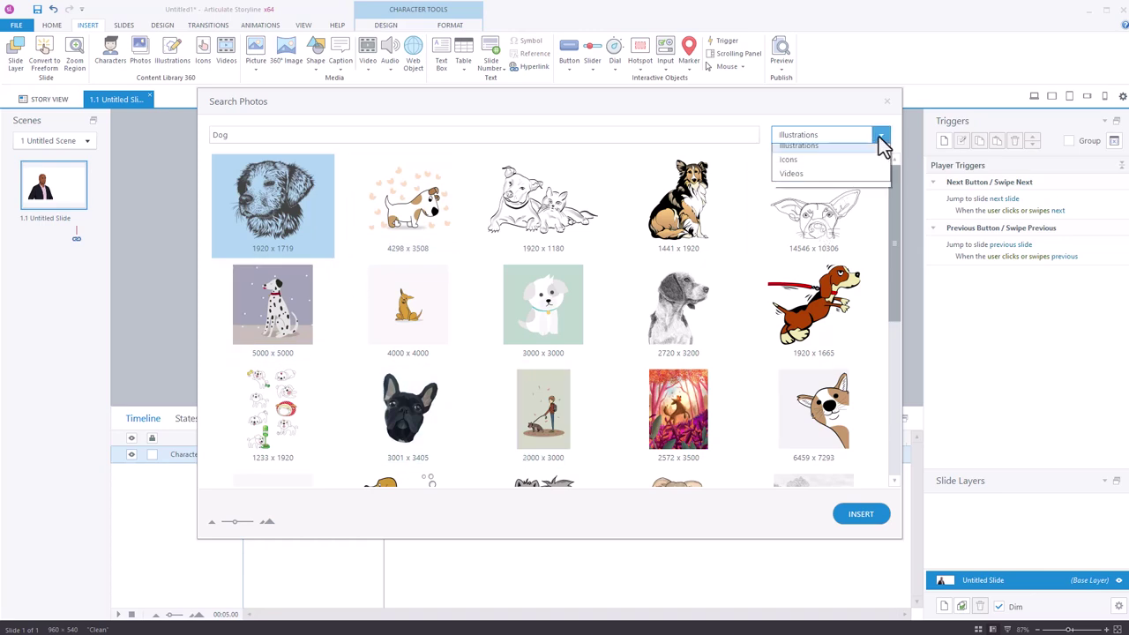
{"action": "left_click", "coordinate": [821, 177]}
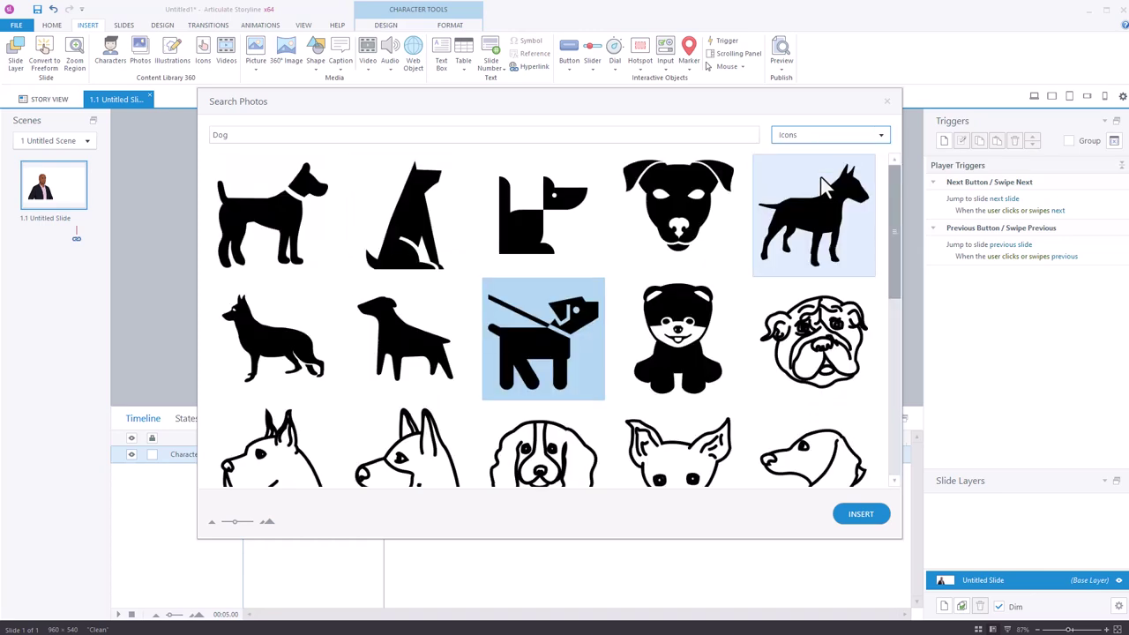
{"action": "left_click", "coordinate": [884, 135]}
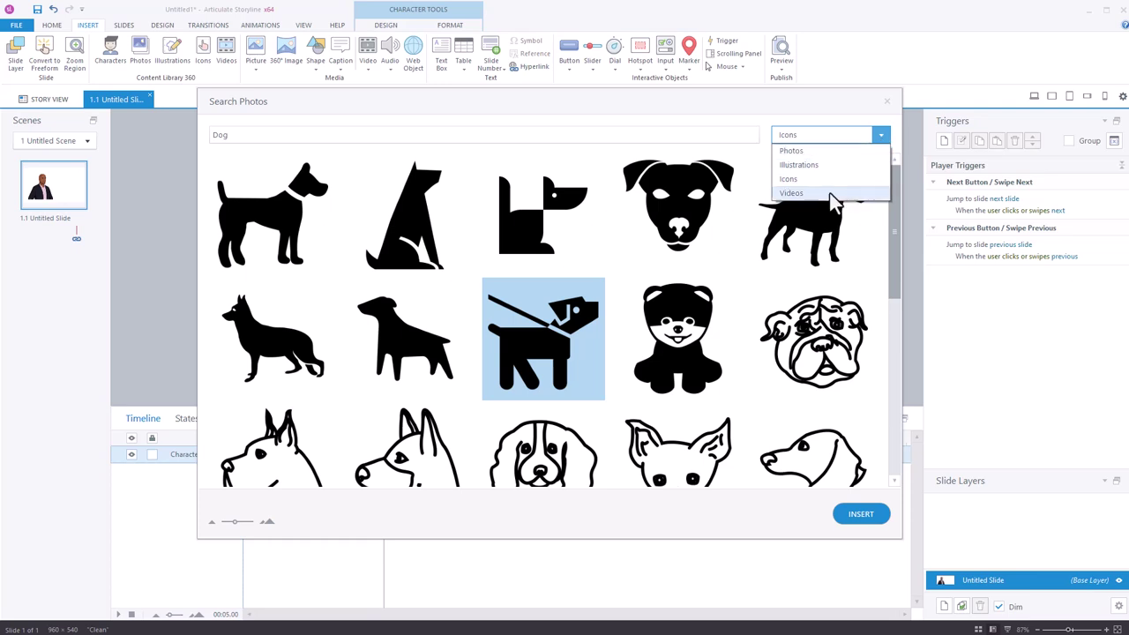
{"action": "left_click", "coordinate": [829, 192]}
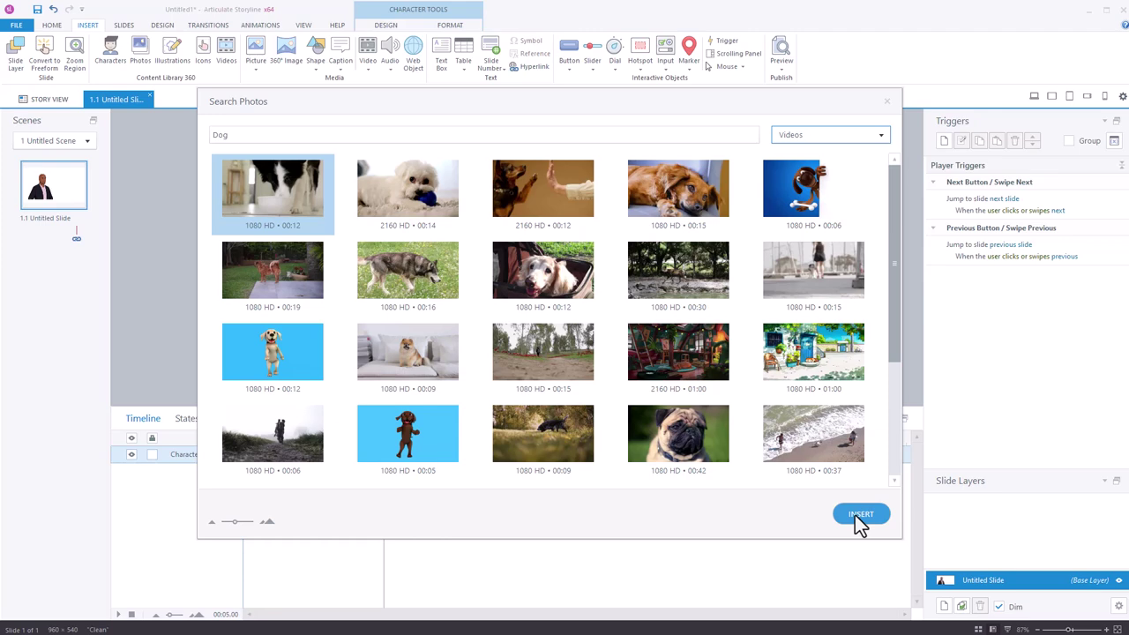
- Insert the pointy-eared standing dog icon and place it at X 685 px, Y 87 px in the slide's upper right
{"action": "left_click", "coordinate": [882, 137]}
{"action": "left_click", "coordinate": [793, 176]}
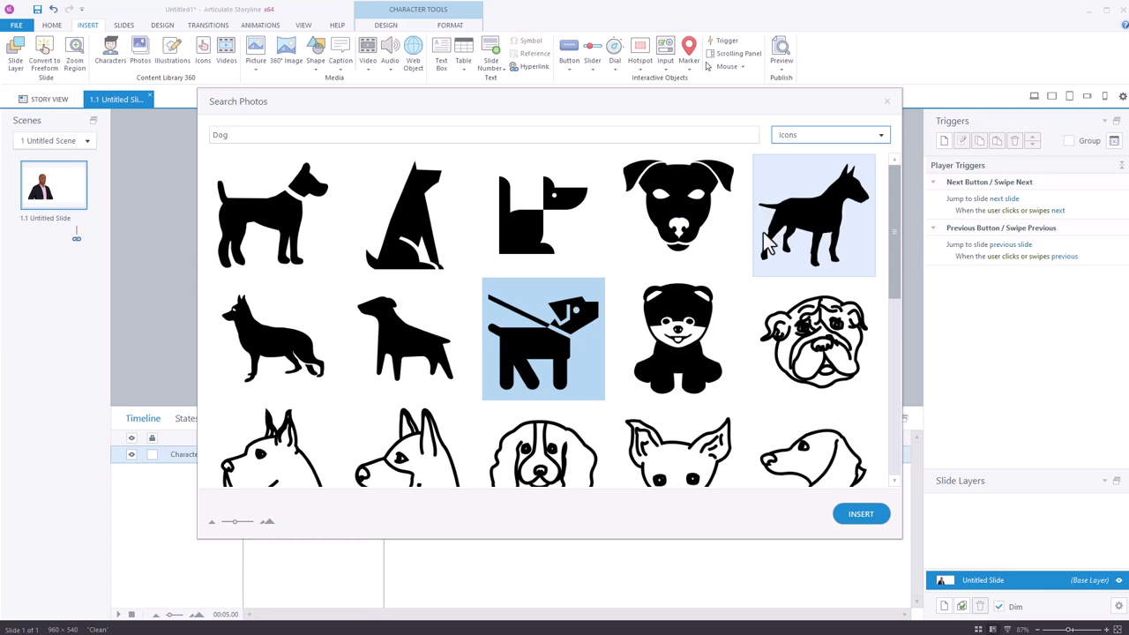
{"action": "left_click", "coordinate": [808, 229]}
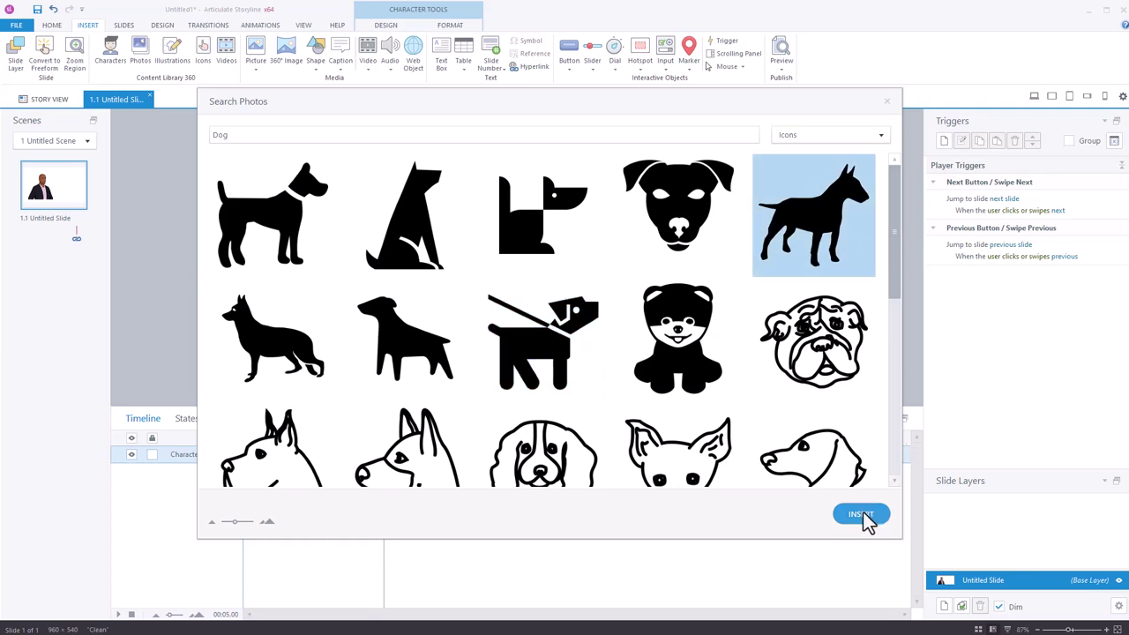
{"action": "left_click", "coordinate": [861, 514]}
{"action": "left_click_drag", "start_coordinate": [520, 258], "coordinate": [648, 184]}
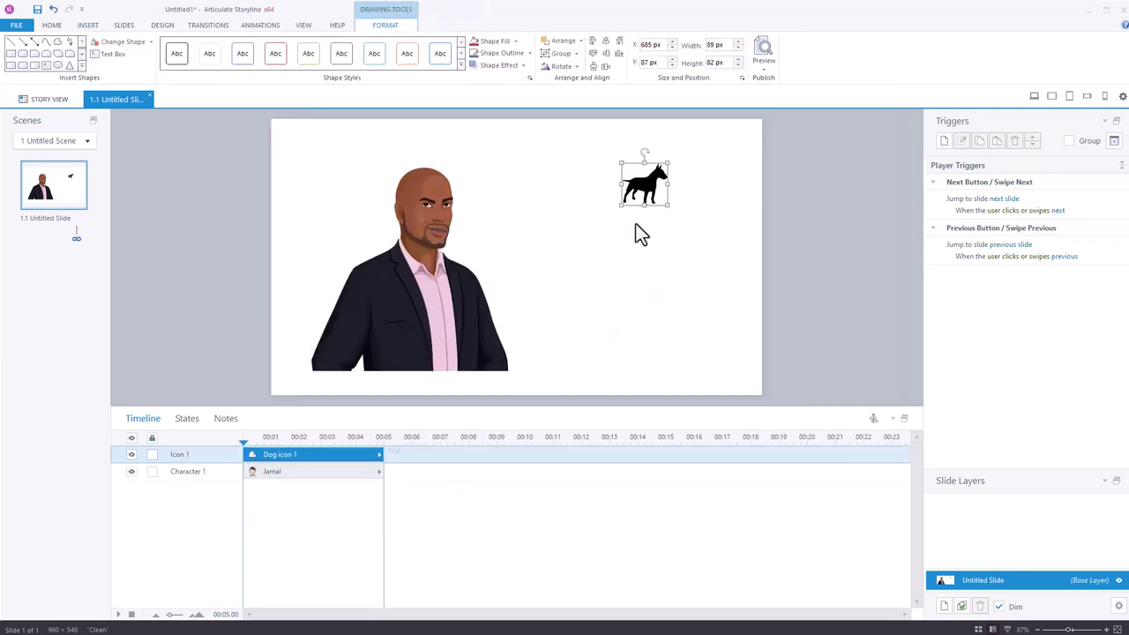
- Insert the leashed dog icon from the content library's icons and place it below the pointy-eared dog
{"action": "left_click", "coordinate": [90, 27]}
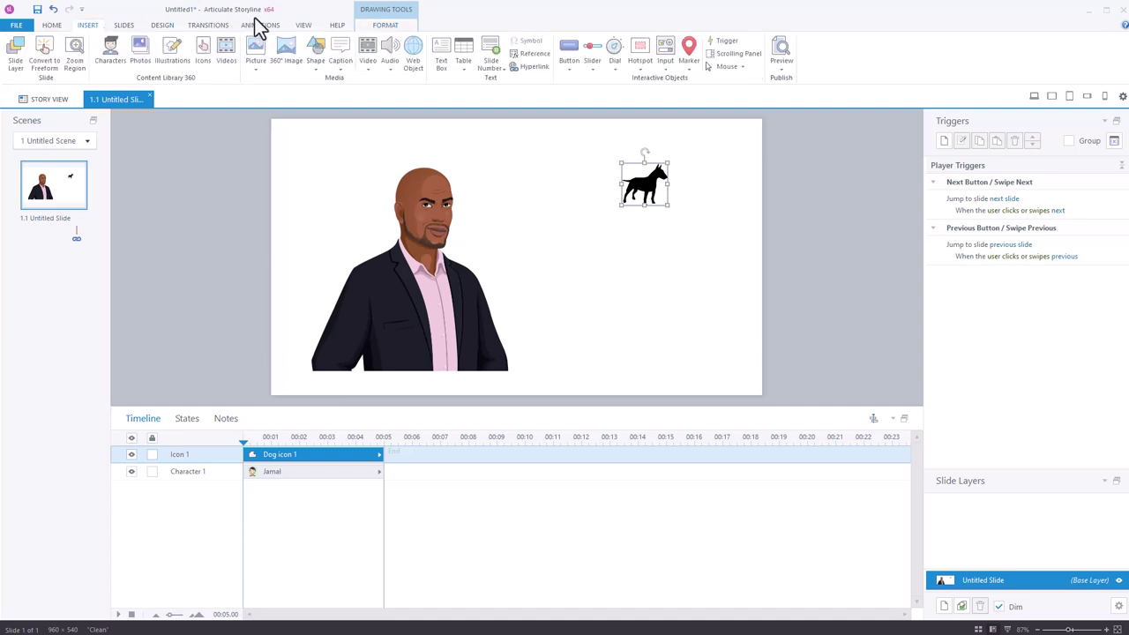
{"action": "left_click", "coordinate": [202, 56]}
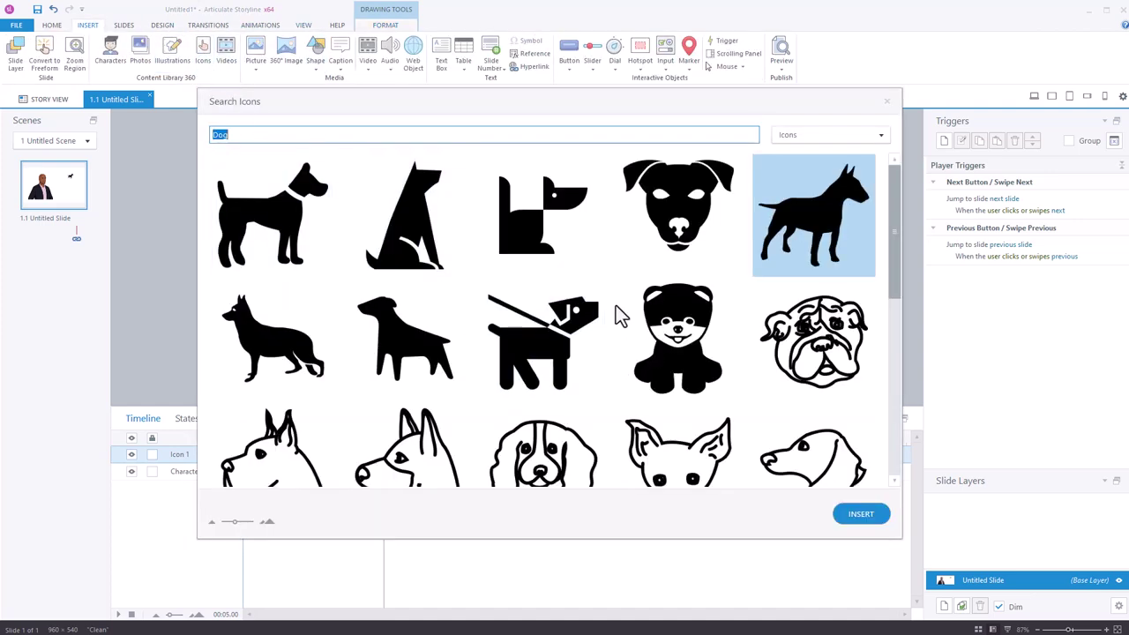
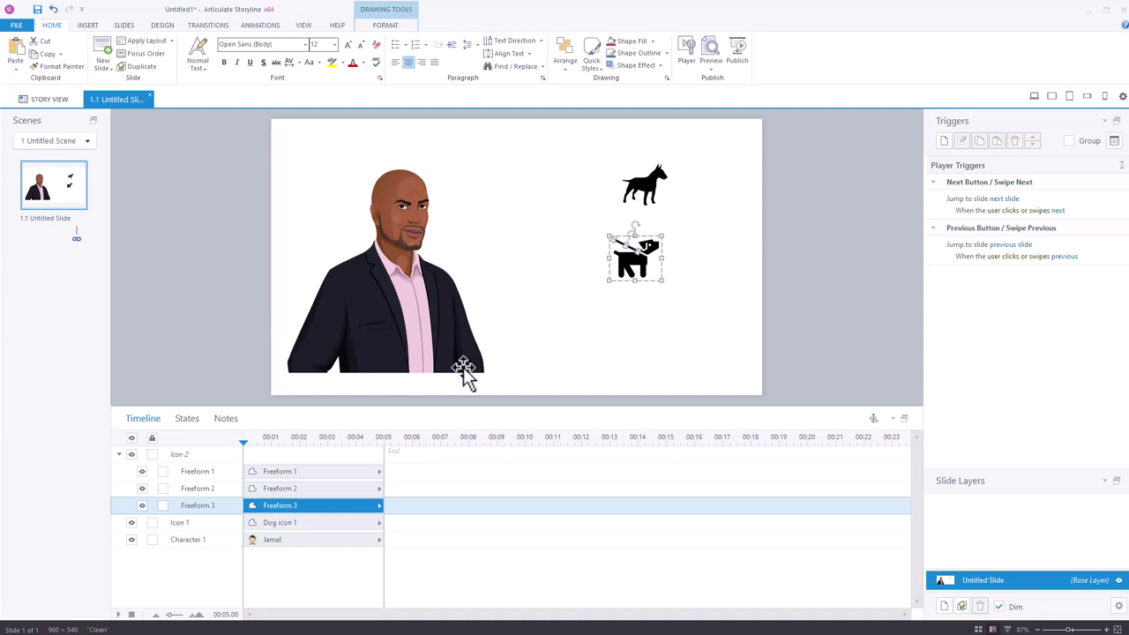
{"action": "left_click", "coordinate": [574, 360]}
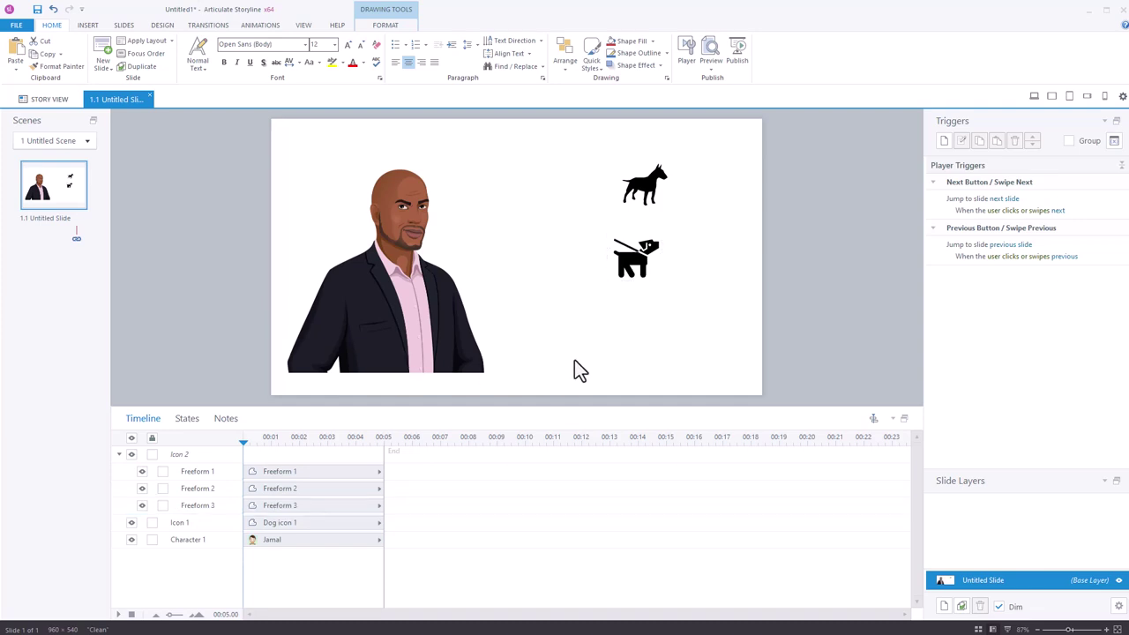
- Add a Visited state to the pointy-eared dog icon and fill the dog red in that state
{"action": "left_click", "coordinate": [649, 199]}
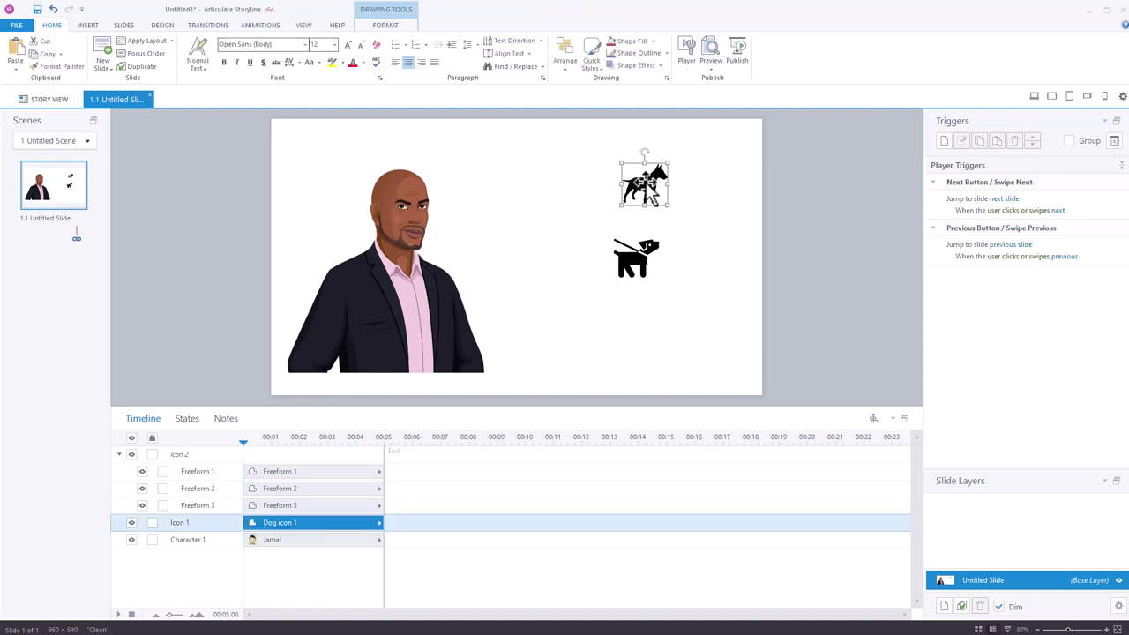
{"action": "left_click", "coordinate": [181, 419]}
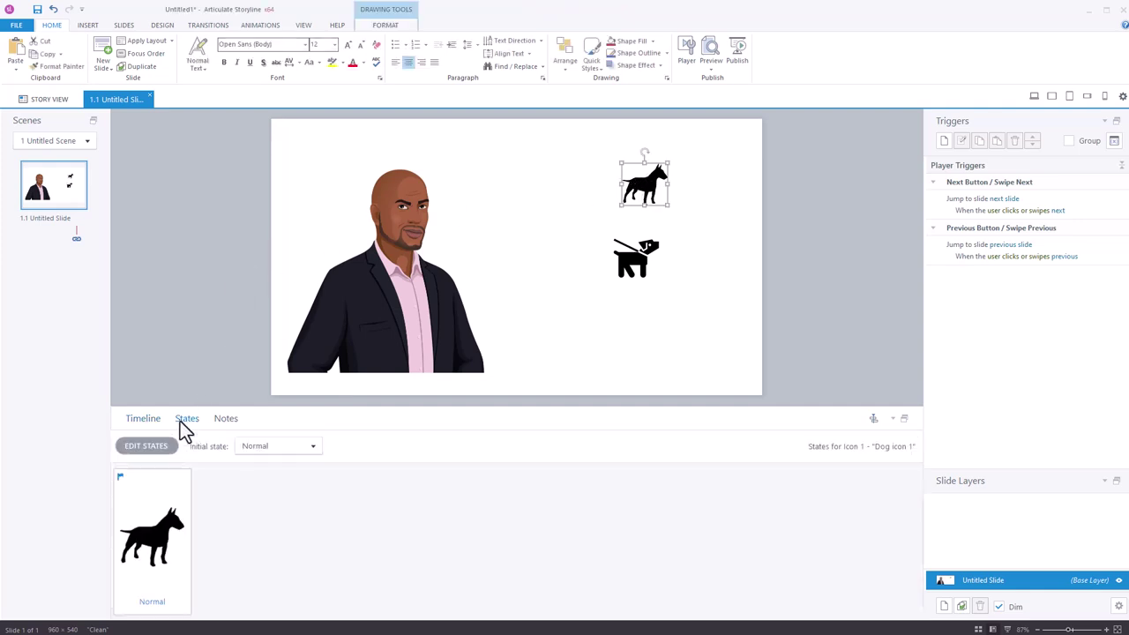
{"action": "left_click", "coordinate": [153, 445]}
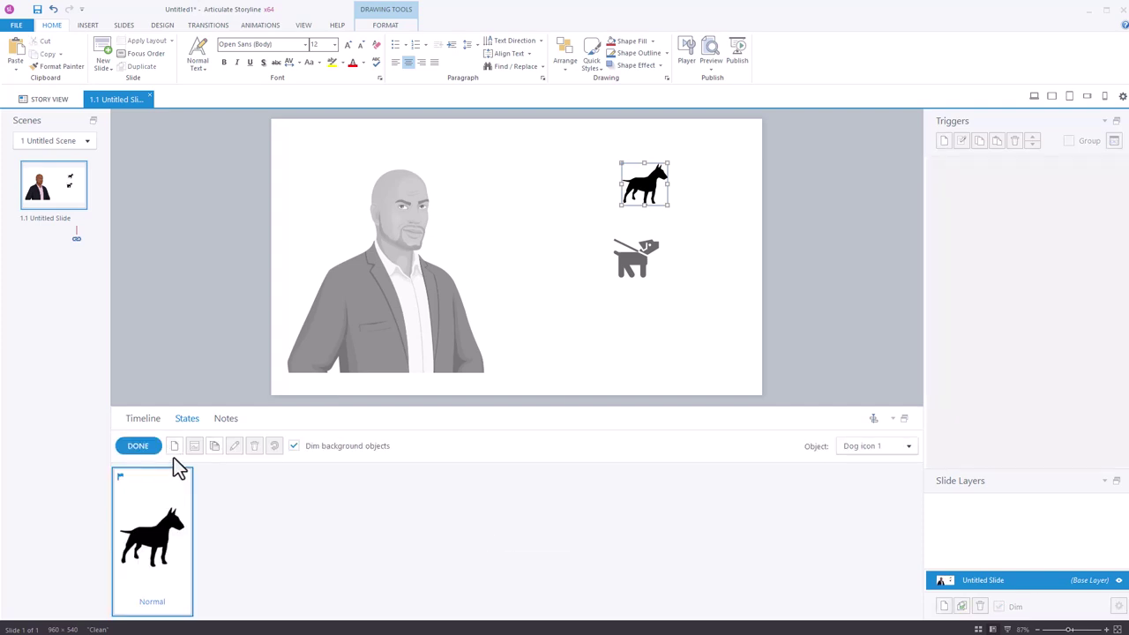
{"action": "left_click", "coordinate": [174, 446]}
{"action": "left_click", "coordinate": [644, 320]}
{"action": "left_click", "coordinate": [529, 401]}
{"action": "left_click", "coordinate": [569, 362]}
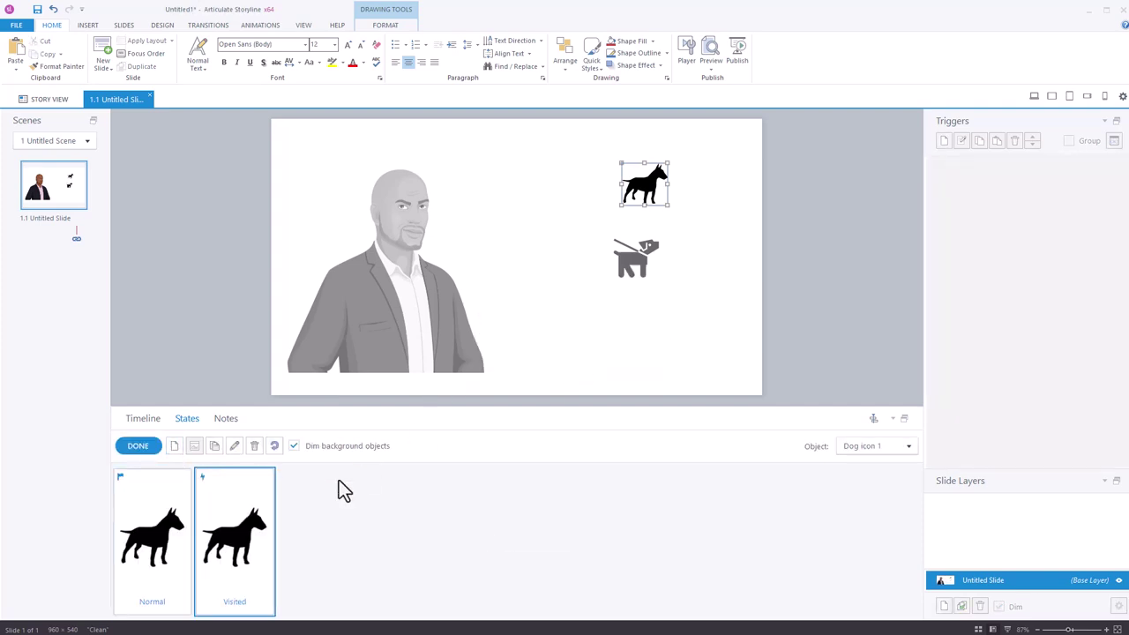
{"action": "left_click", "coordinate": [609, 44]}
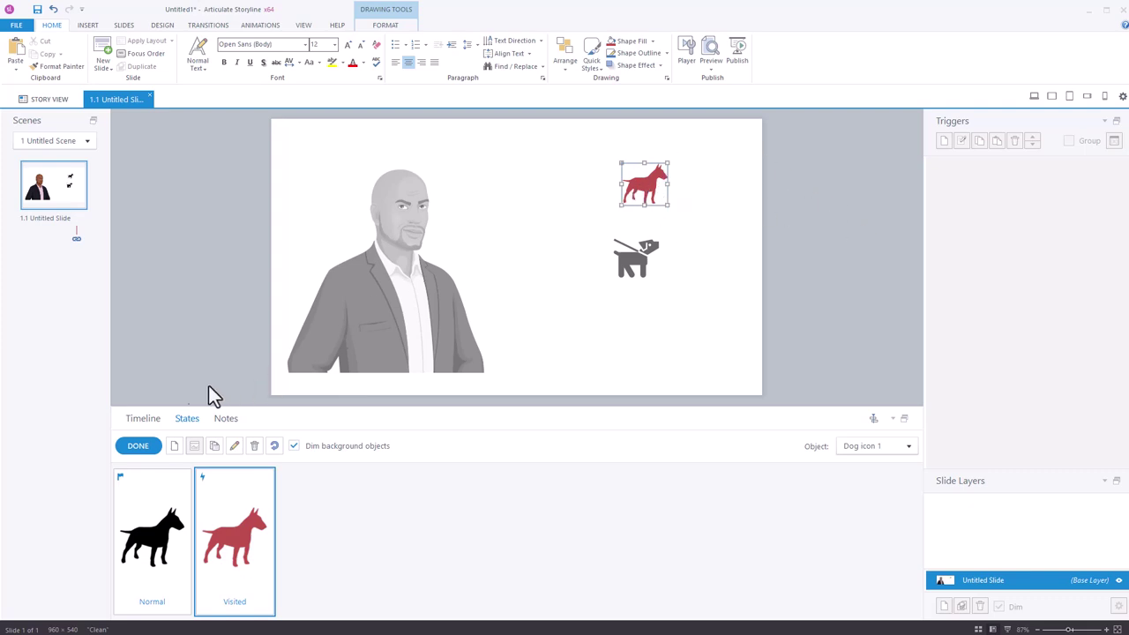
{"action": "left_click", "coordinate": [141, 447]}
- Fill the leashed dog icon's body shape, Freeform 1, with red
{"action": "left_click", "coordinate": [635, 257]}
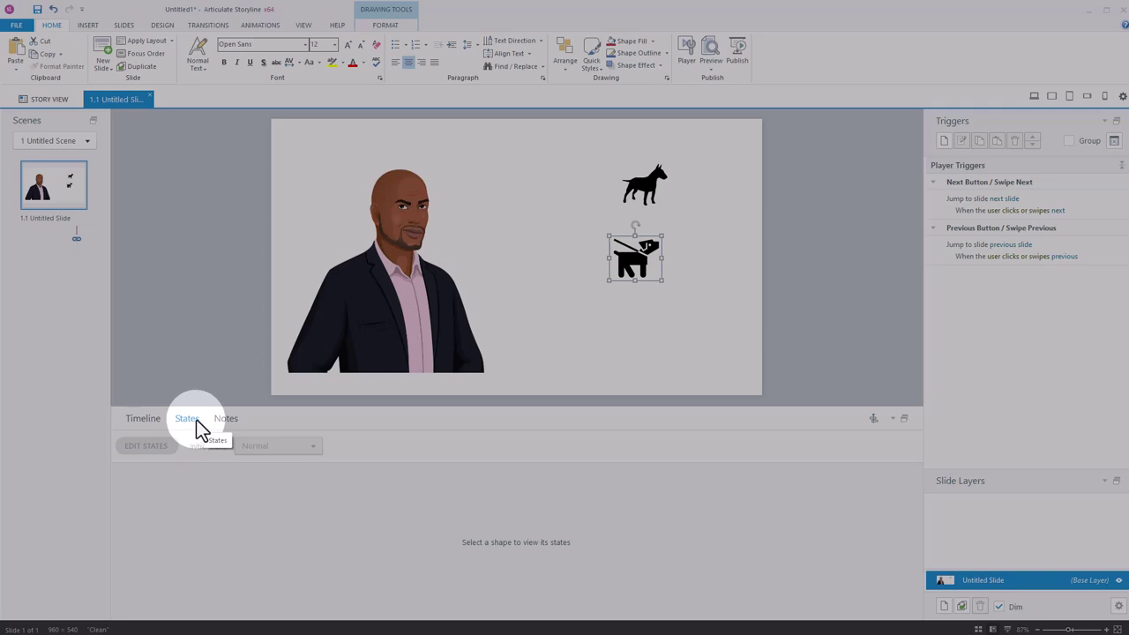
{"action": "left_click", "coordinate": [145, 421]}
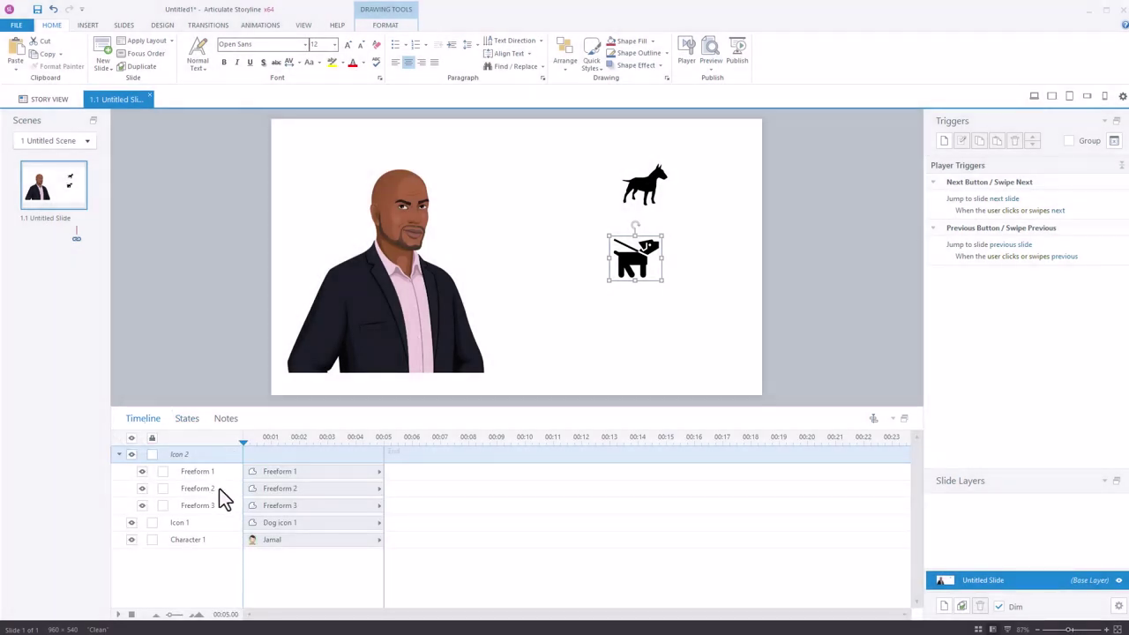
{"action": "left_click", "coordinate": [277, 475]}
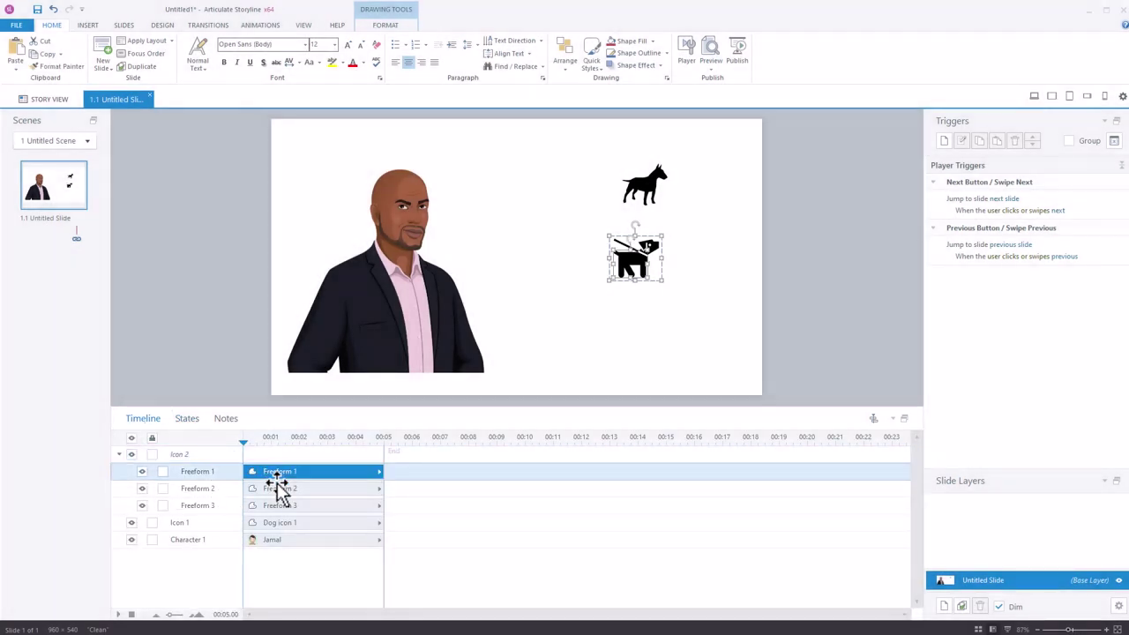
{"action": "left_click", "coordinate": [276, 491]}
{"action": "left_click", "coordinate": [274, 471]}
{"action": "left_click", "coordinate": [194, 419]}
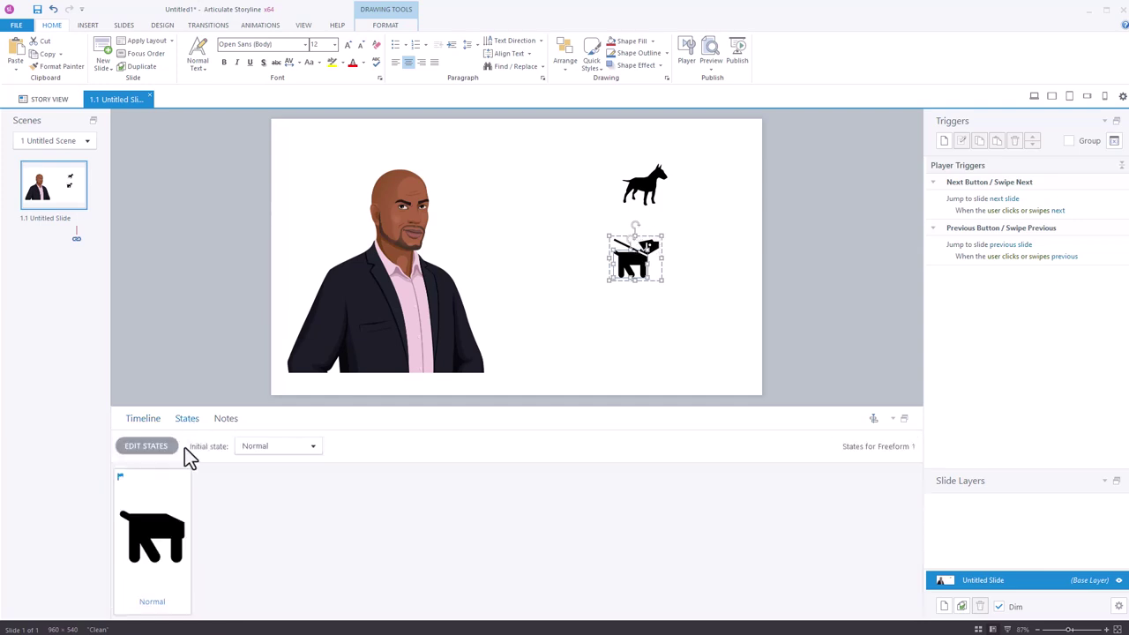
{"action": "left_click", "coordinate": [611, 42]}
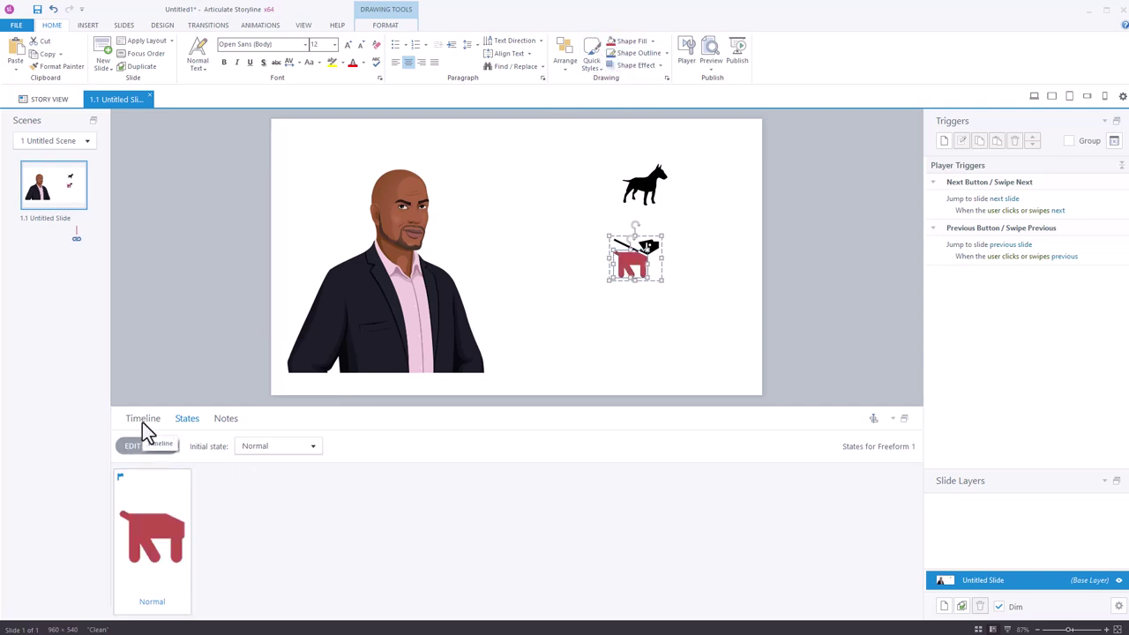
- Compare the states of the pointy-eared dog icon with those of the leashed dog icon group
{"action": "left_click", "coordinate": [181, 355]}
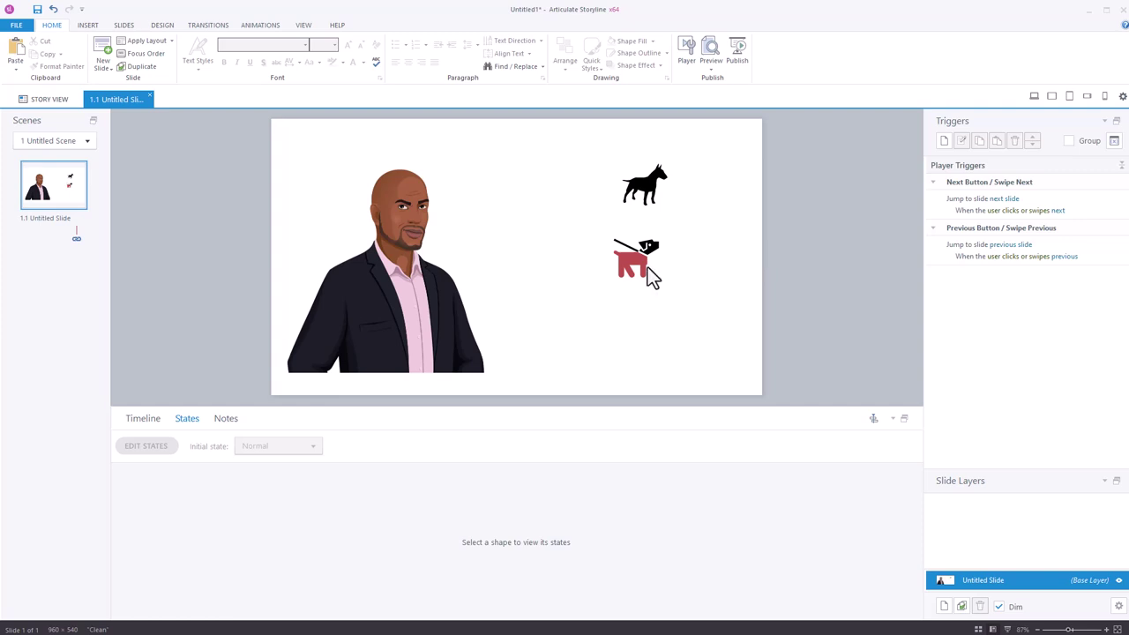
{"action": "left_click", "coordinate": [650, 185]}
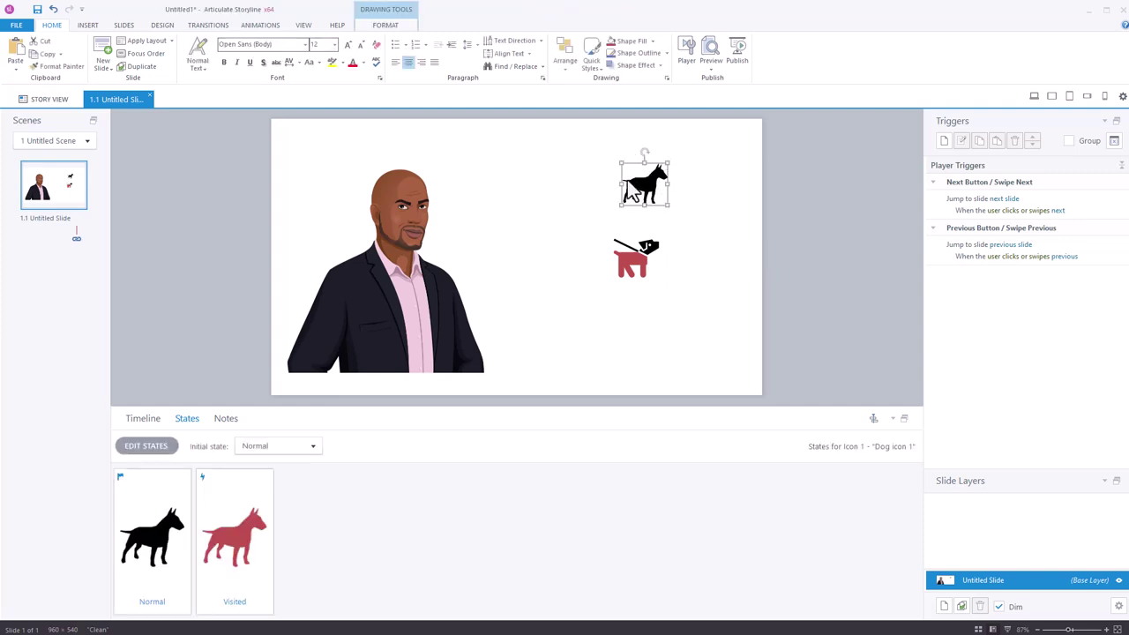
{"action": "left_click", "coordinate": [633, 259]}
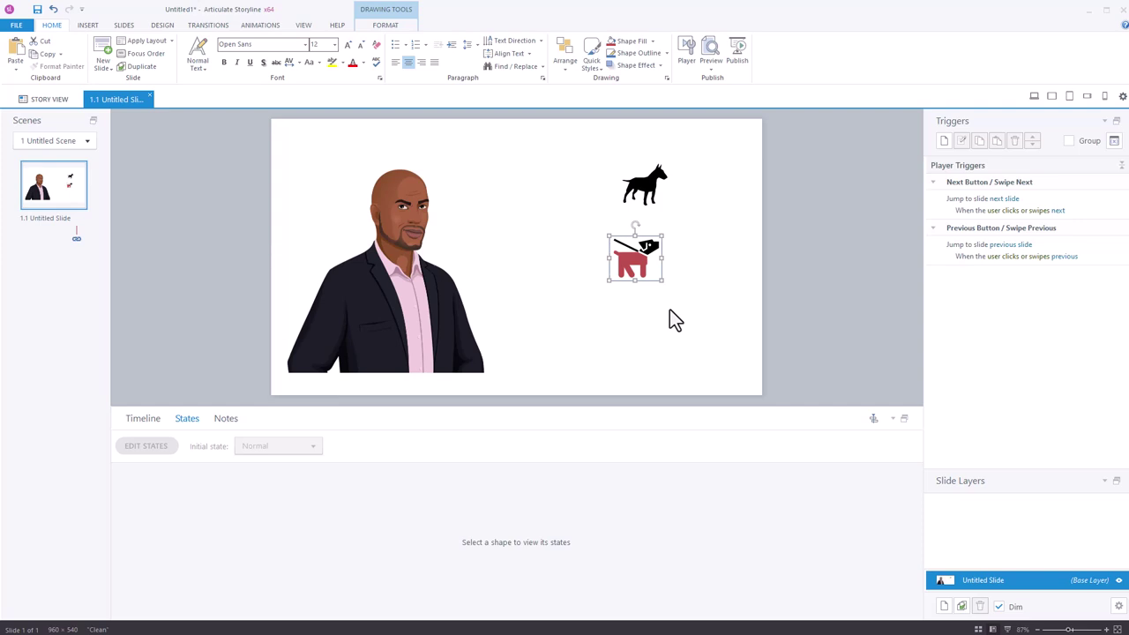
- Open the Content Library 360 slide templates and filter them by the Light theme
{"action": "left_click", "coordinate": [85, 26]}
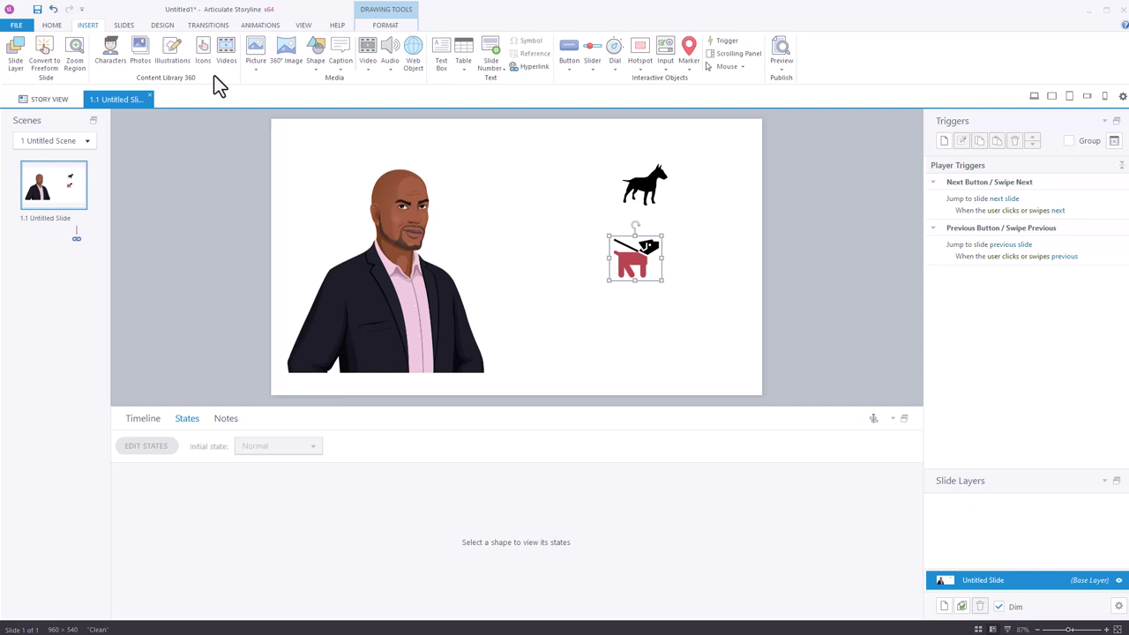
{"action": "left_click", "coordinate": [126, 26]}
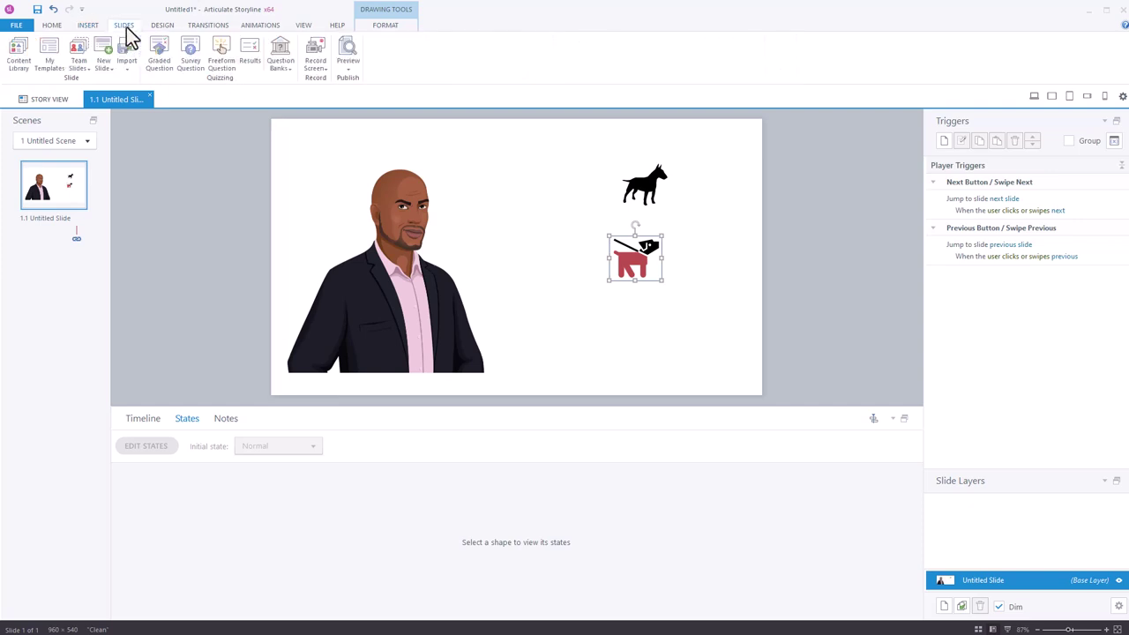
{"action": "left_click", "coordinate": [21, 60]}
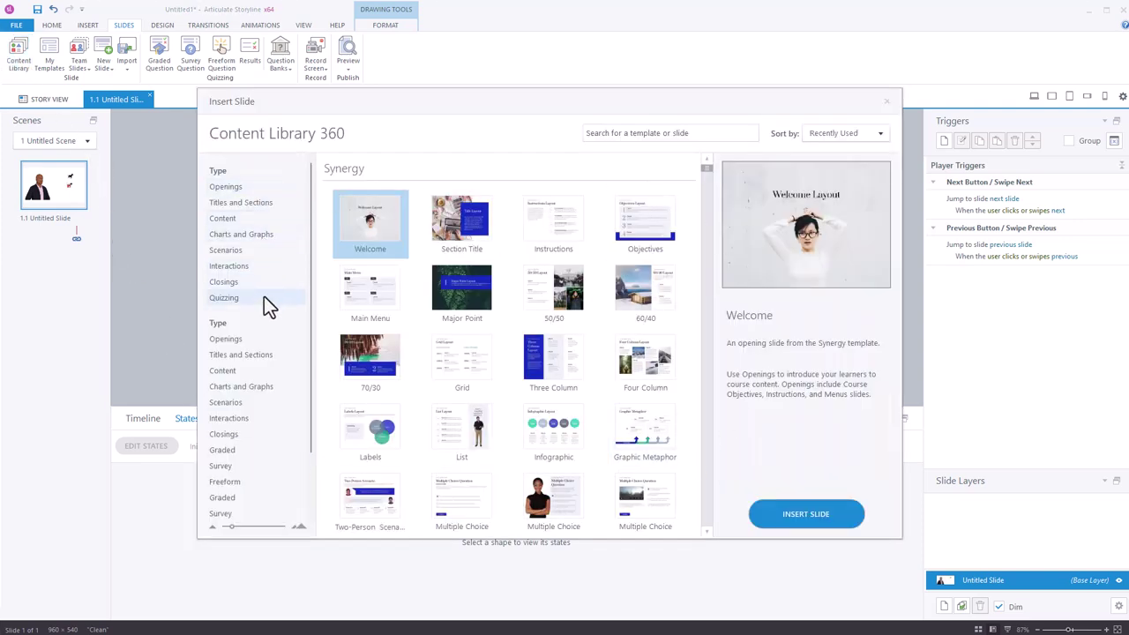
{"action": "scroll", "coordinate": [269, 304], "scroll_direction": "down", "scroll_amount": 2}
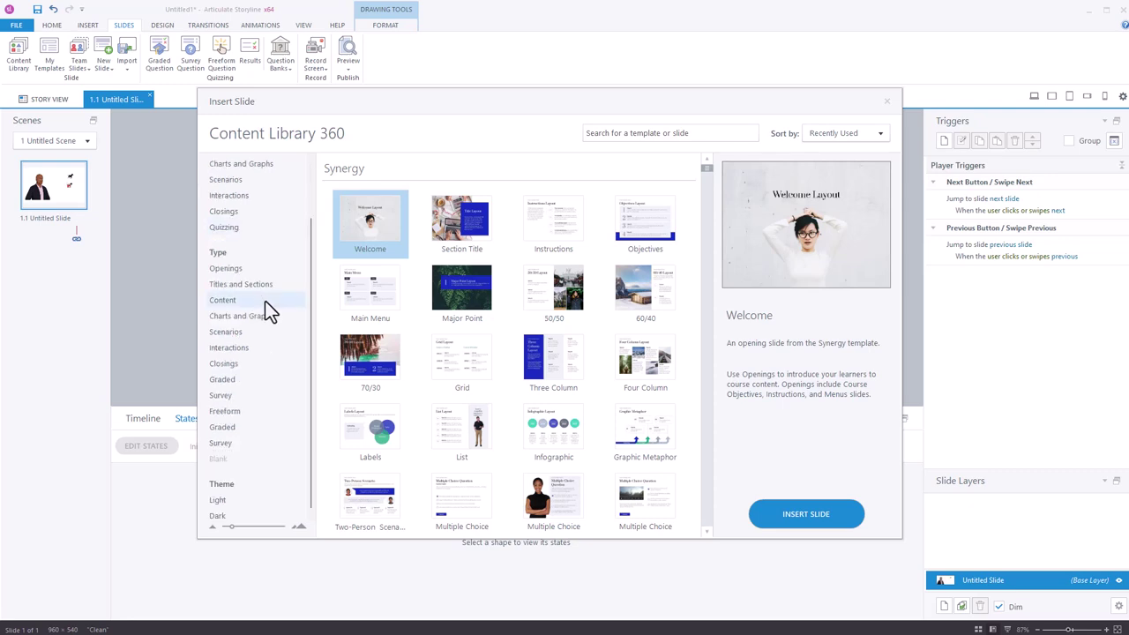
{"action": "left_click_drag", "start_coordinate": [234, 500], "coordinate": [247, 527]}
{"action": "left_click", "coordinate": [240, 513]}
{"action": "left_click", "coordinate": [233, 501], "text": "ctrl"}
{"action": "left_click", "coordinate": [237, 514], "text": "ctrl"}
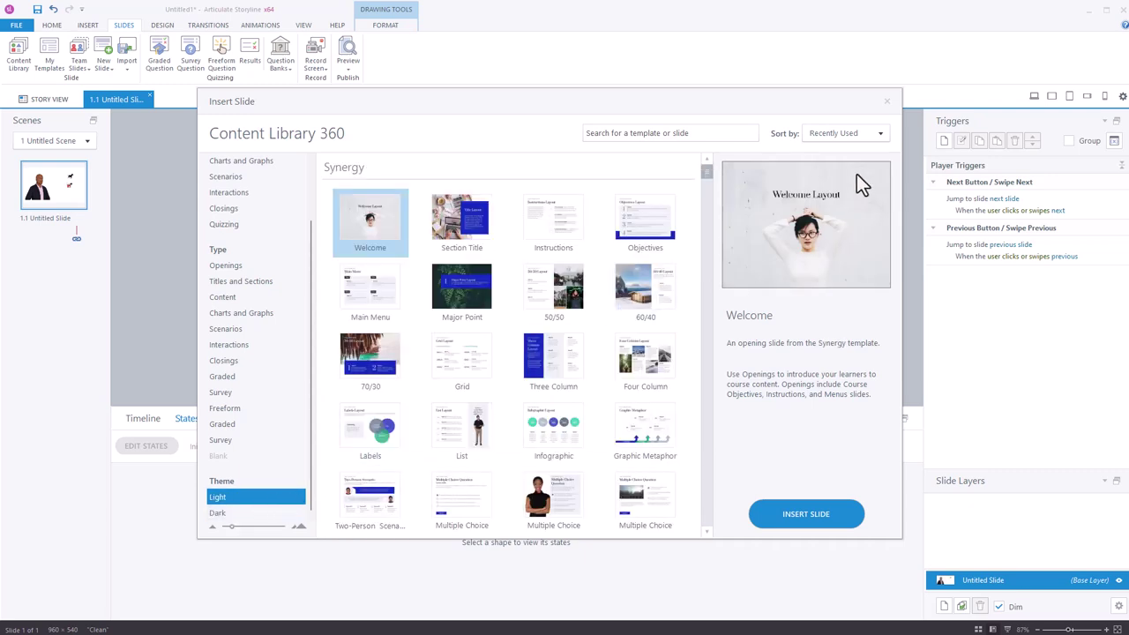
- Check the template sort options and insert the Three Column slide from the Synergy template
{"action": "left_click", "coordinate": [880, 133]}
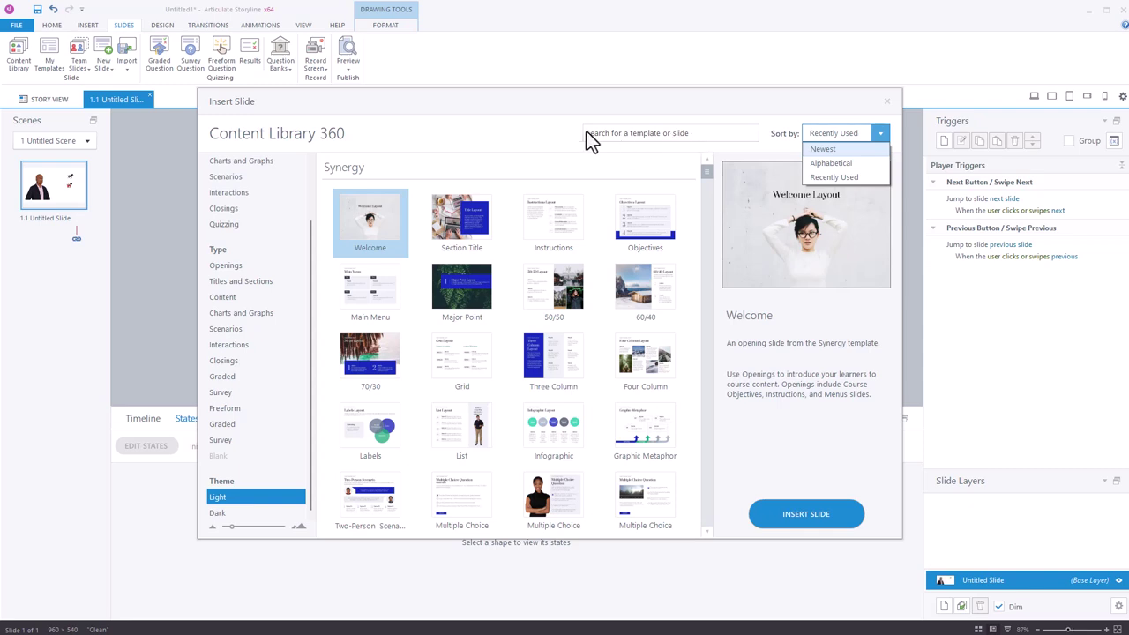
{"action": "left_click", "coordinate": [494, 138]}
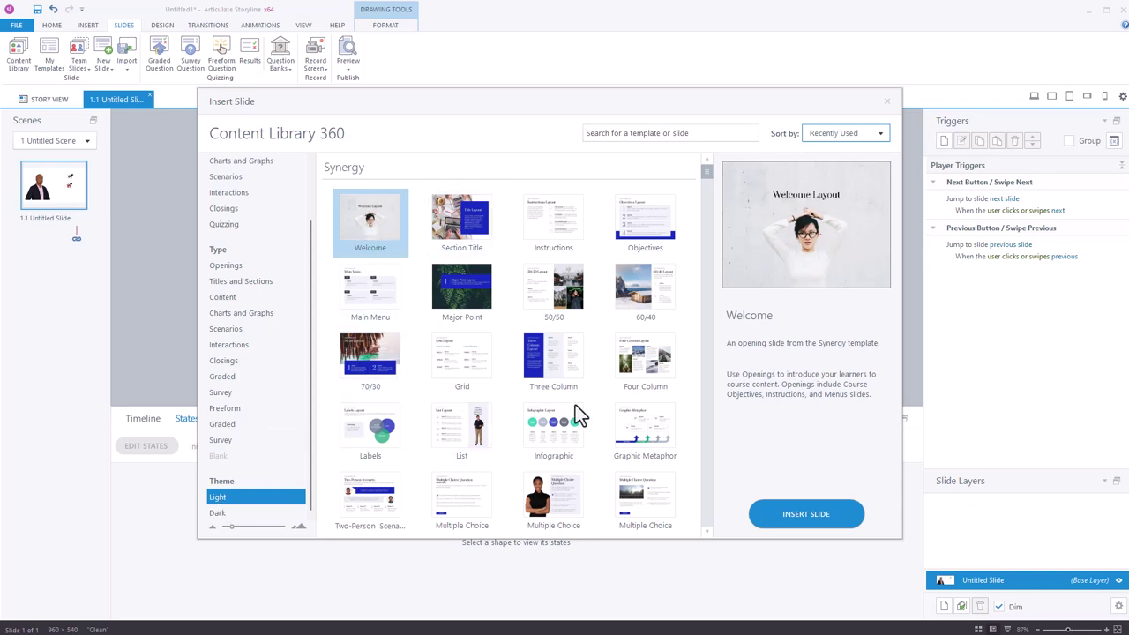
{"action": "left_click", "coordinate": [552, 366]}
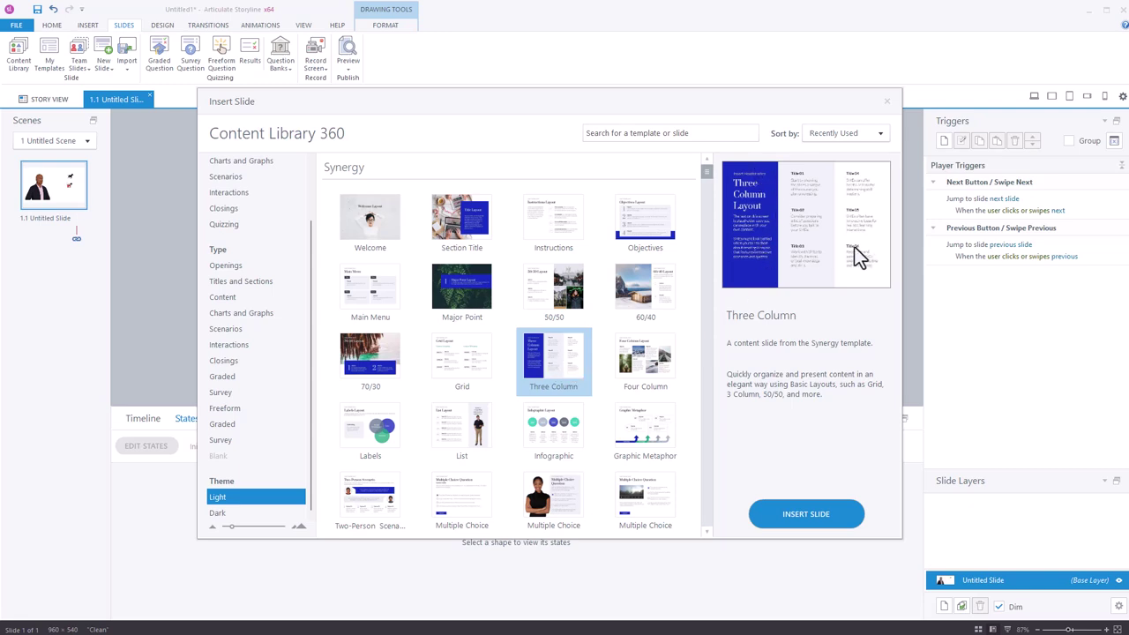
{"action": "left_click", "coordinate": [806, 516]}
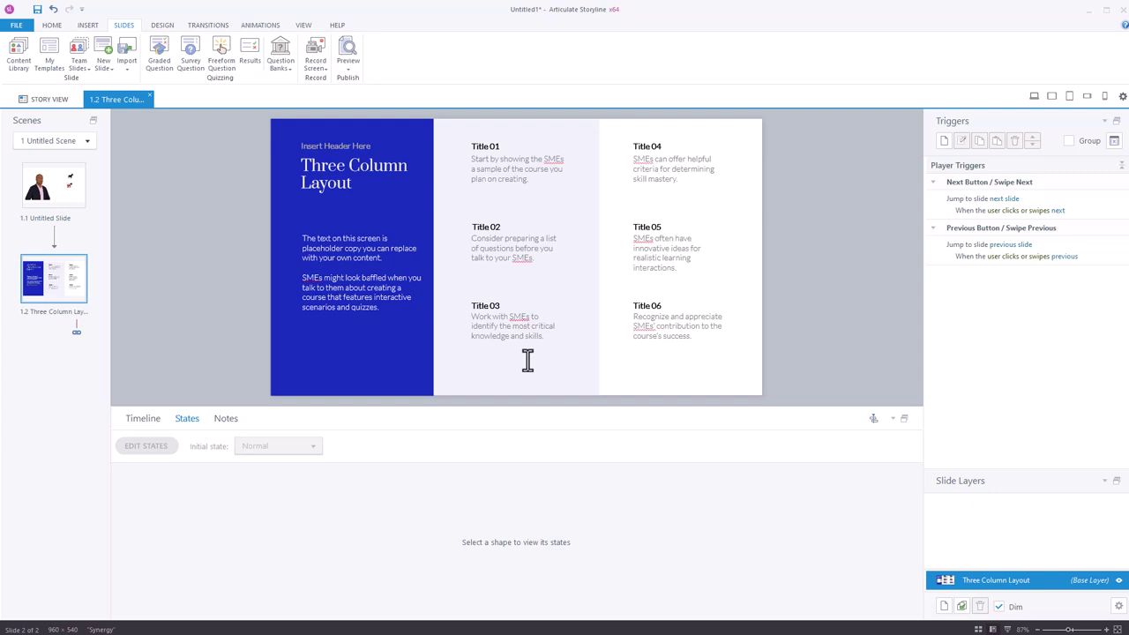
- Compare the Clean and Synergy slide masters in the project, and return to the Three Column slide
{"action": "left_click", "coordinate": [306, 26]}
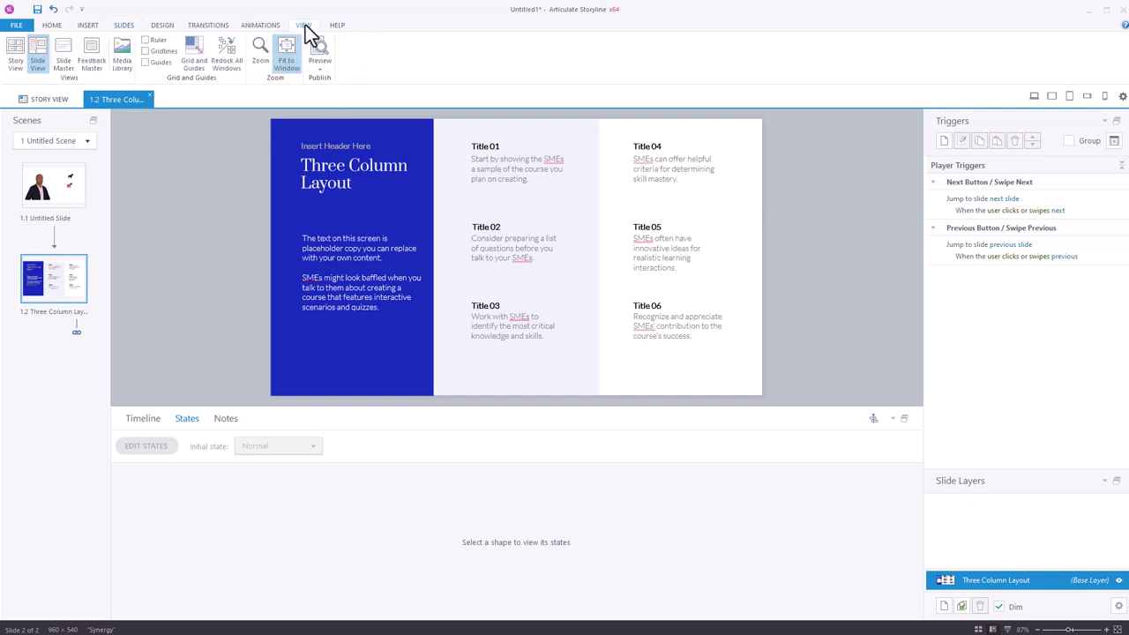
{"action": "left_click", "coordinate": [64, 60]}
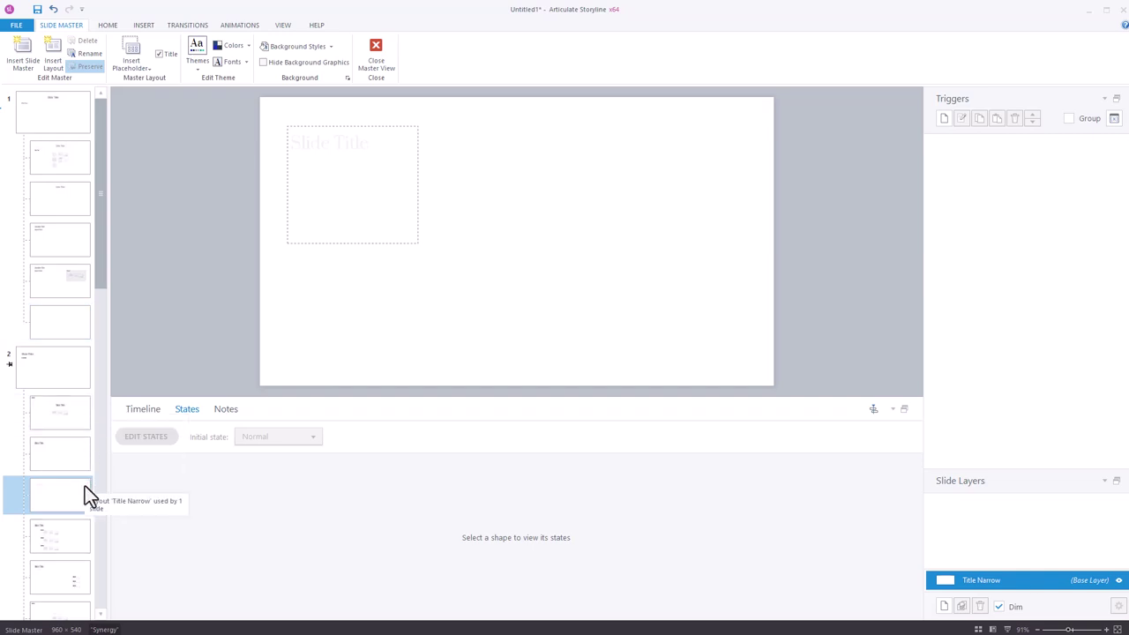
{"action": "left_click", "coordinate": [57, 124]}
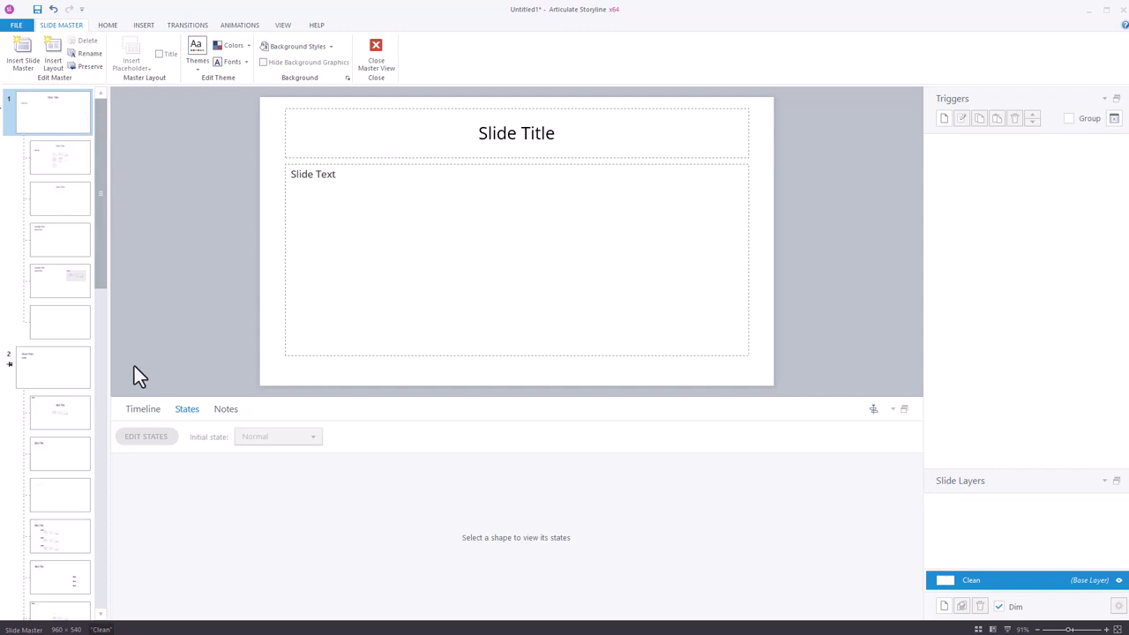
{"action": "left_click", "coordinate": [62, 374]}
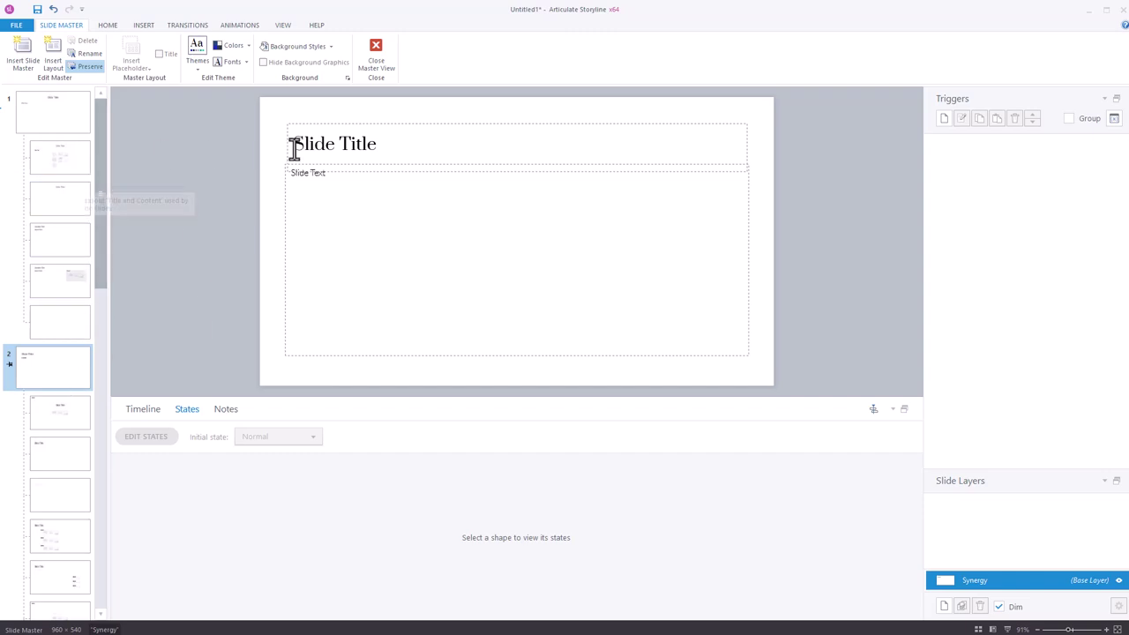
{"action": "left_click", "coordinate": [67, 115]}
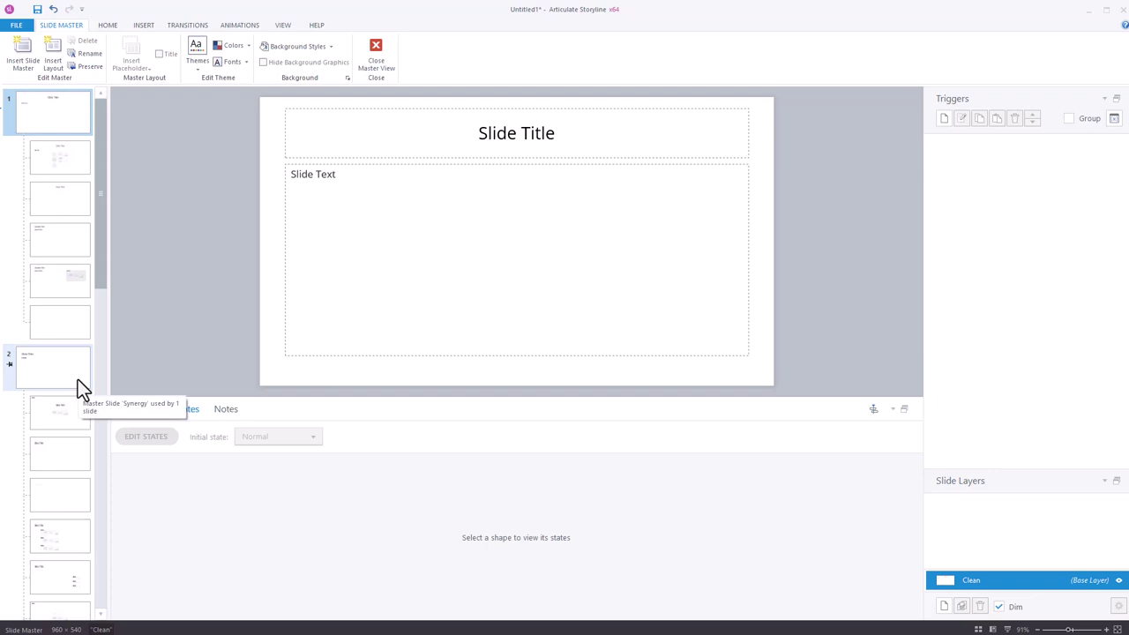
{"action": "left_click", "coordinate": [379, 53]}
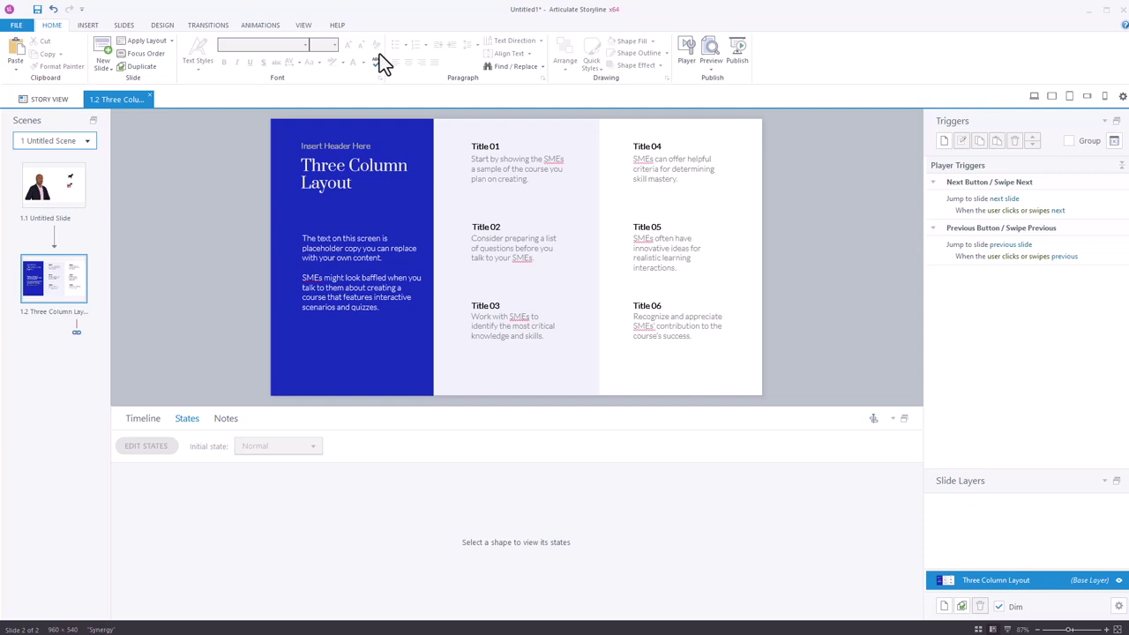
- Review the theme color sets available for the Three Column slide, and go back to slide 1.1
{"action": "left_click", "coordinate": [167, 25]}
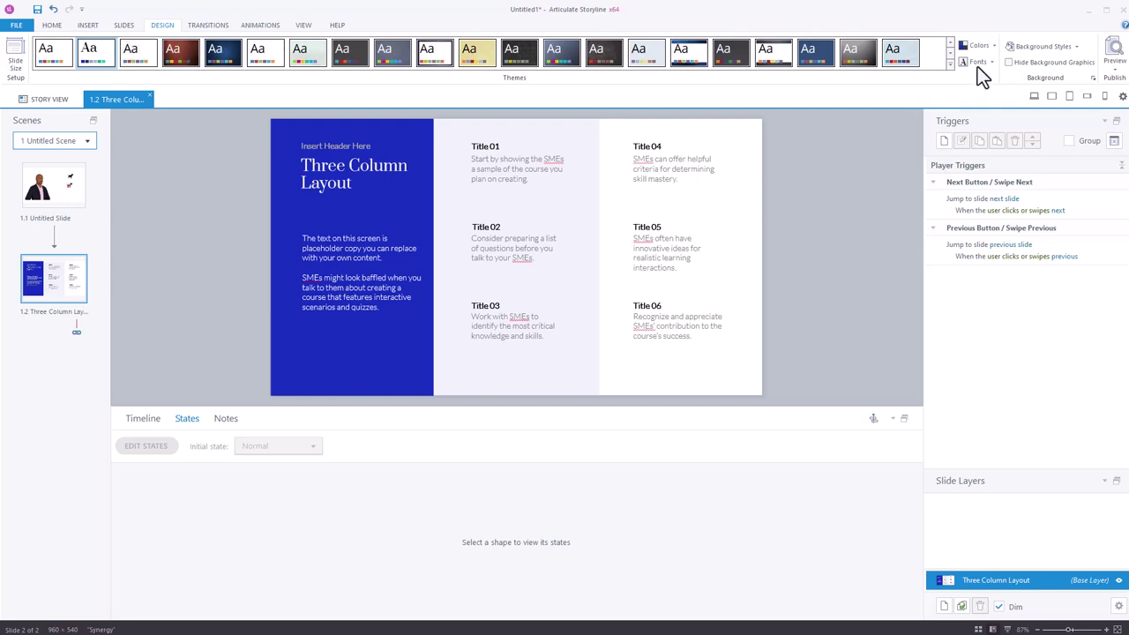
{"action": "left_click", "coordinate": [994, 47]}
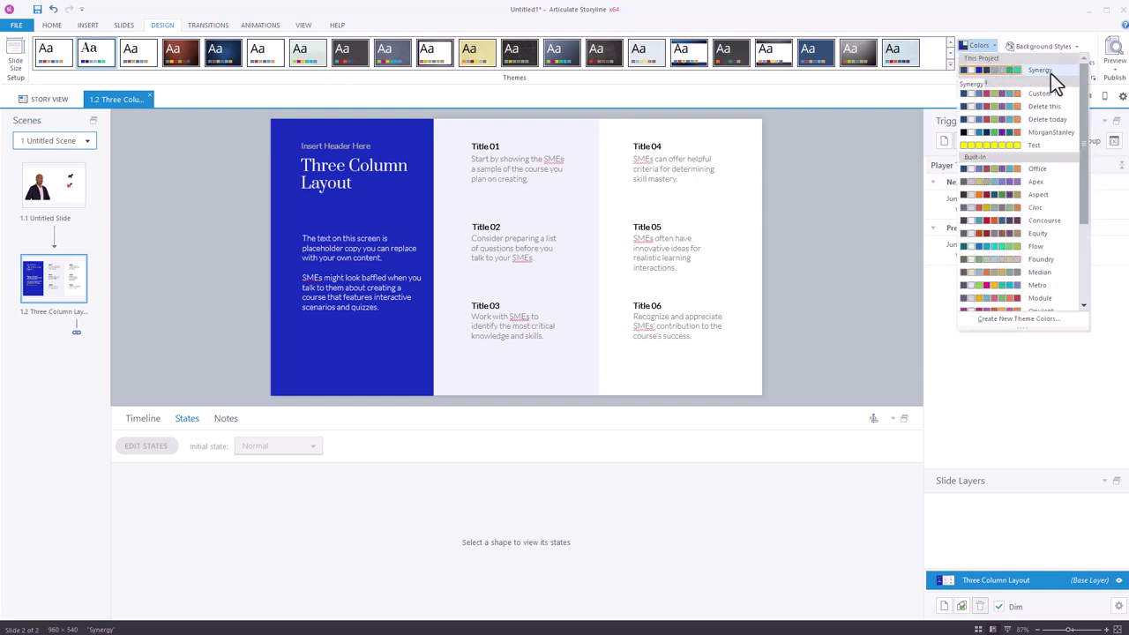
{"action": "left_click", "coordinate": [878, 171]}
{"action": "left_click", "coordinate": [58, 189]}
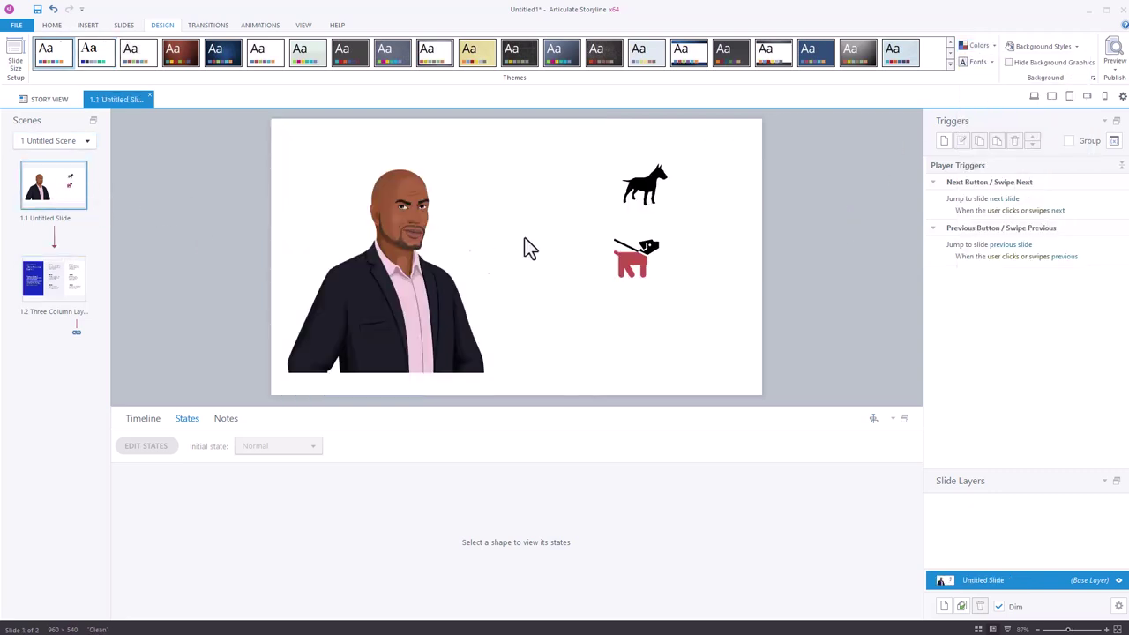
- Review the theme color sets and theme fonts available for slide 1.1
{"action": "left_click", "coordinate": [993, 46]}
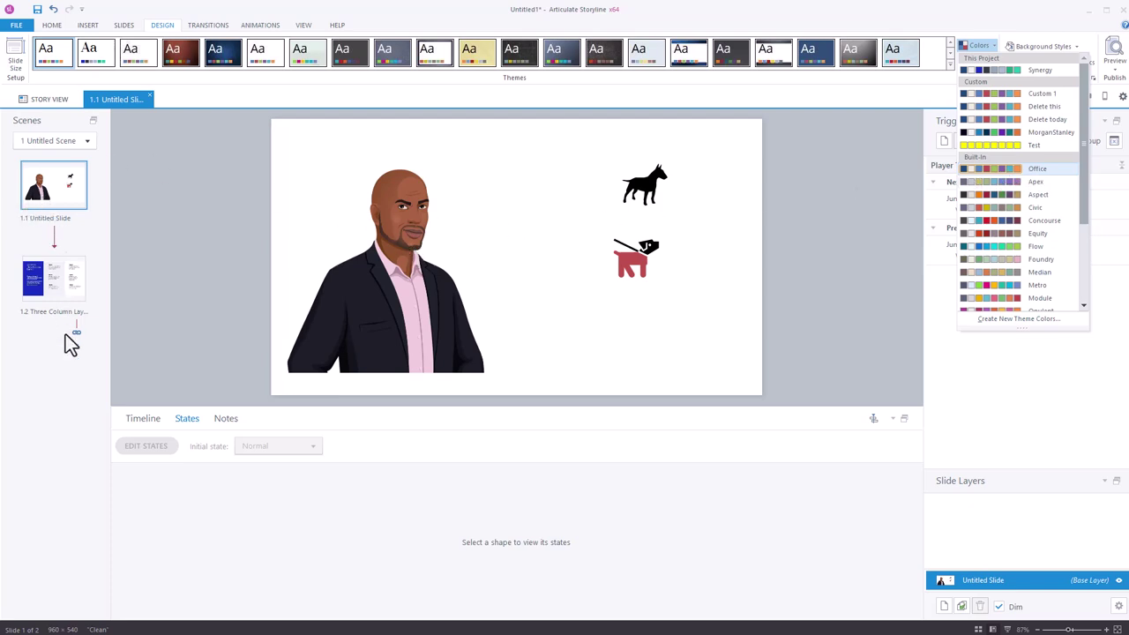
{"action": "left_click", "coordinate": [801, 137]}
{"action": "left_click", "coordinate": [994, 64]}
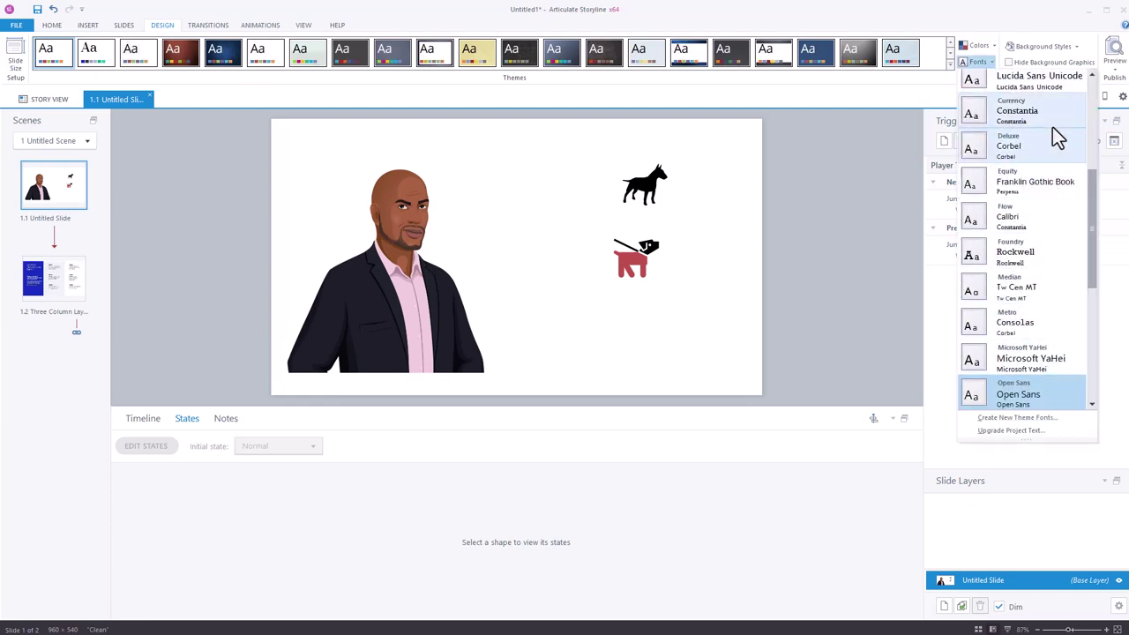
{"action": "left_click", "coordinate": [854, 245]}
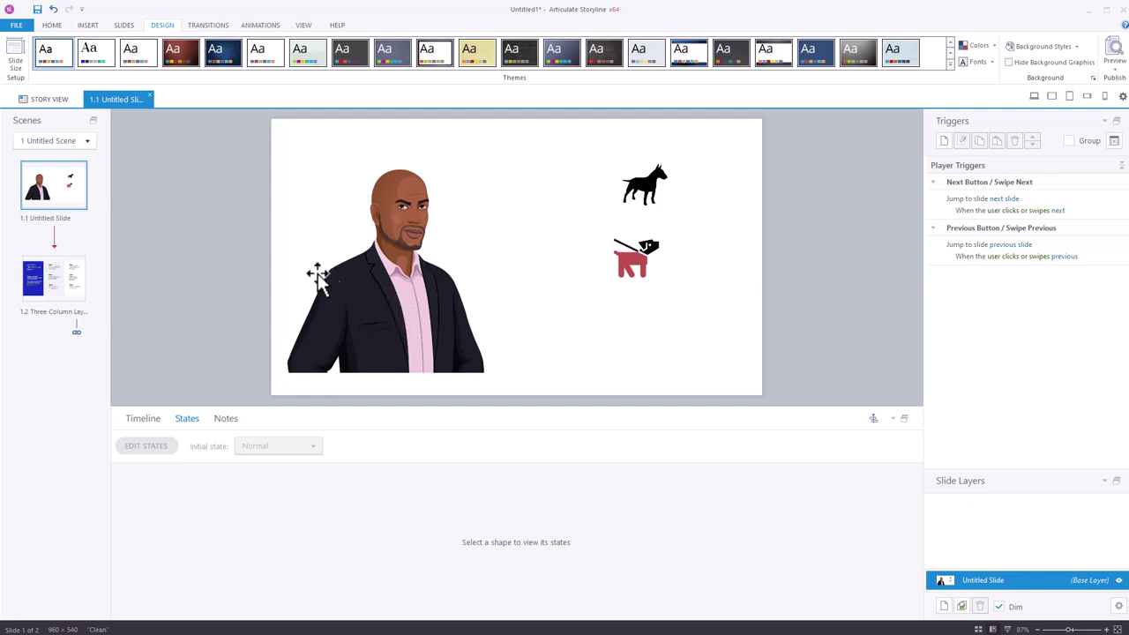
- Insert the Main Menu slide from the Axis template in Content Library 360 after slide 1.1
{"action": "left_click", "coordinate": [123, 27]}
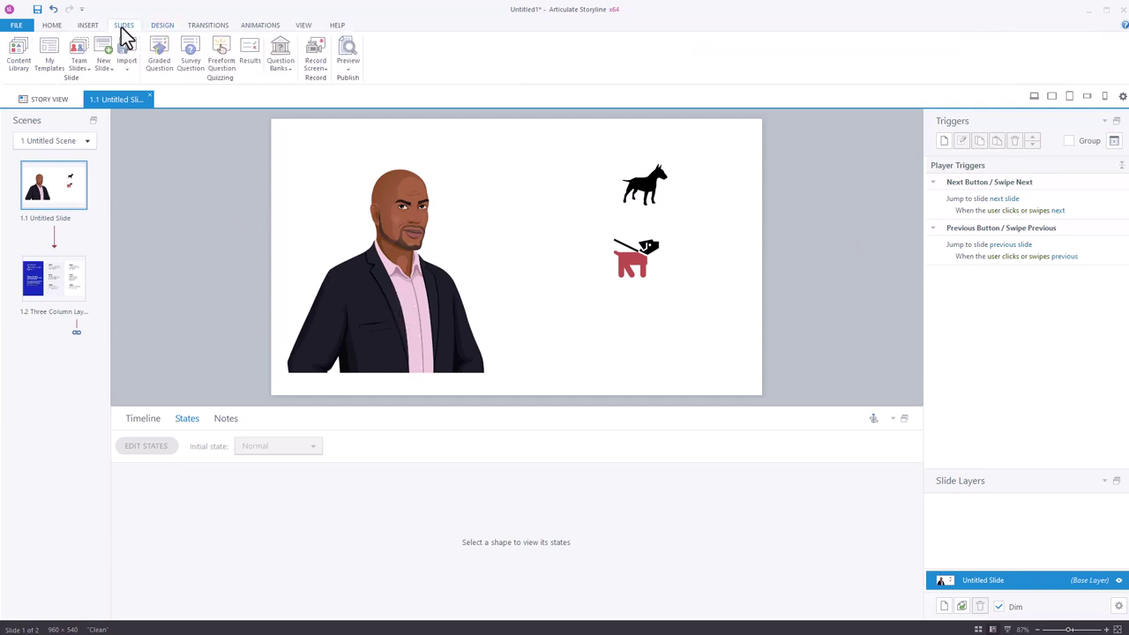
{"action": "left_click", "coordinate": [19, 58]}
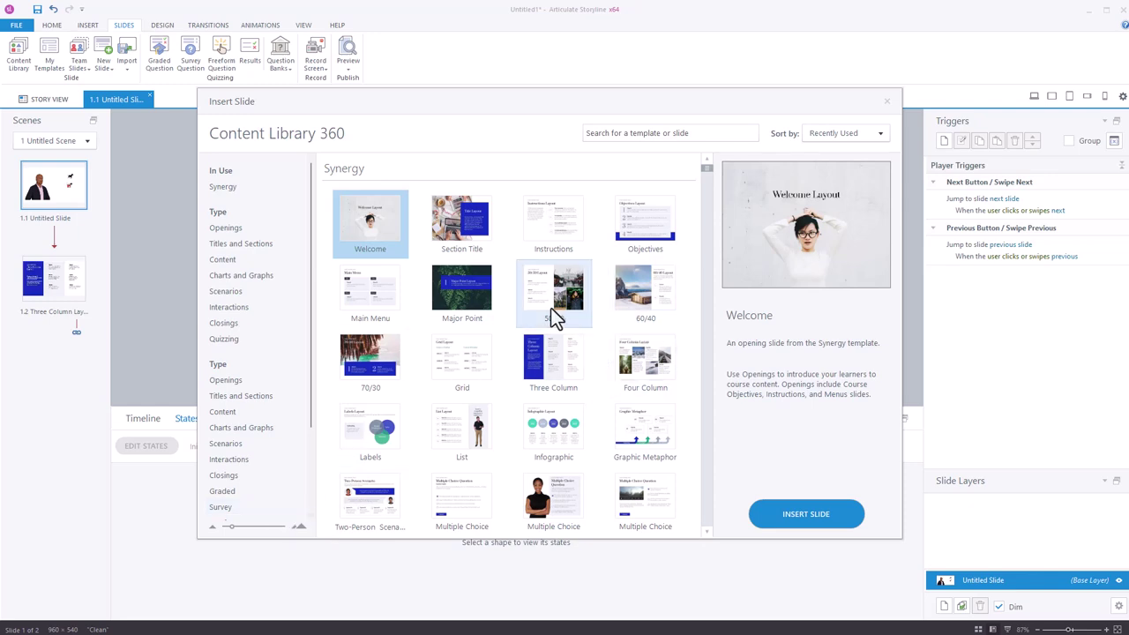
{"action": "scroll", "coordinate": [623, 283], "scroll_direction": "down", "scroll_amount": 10}
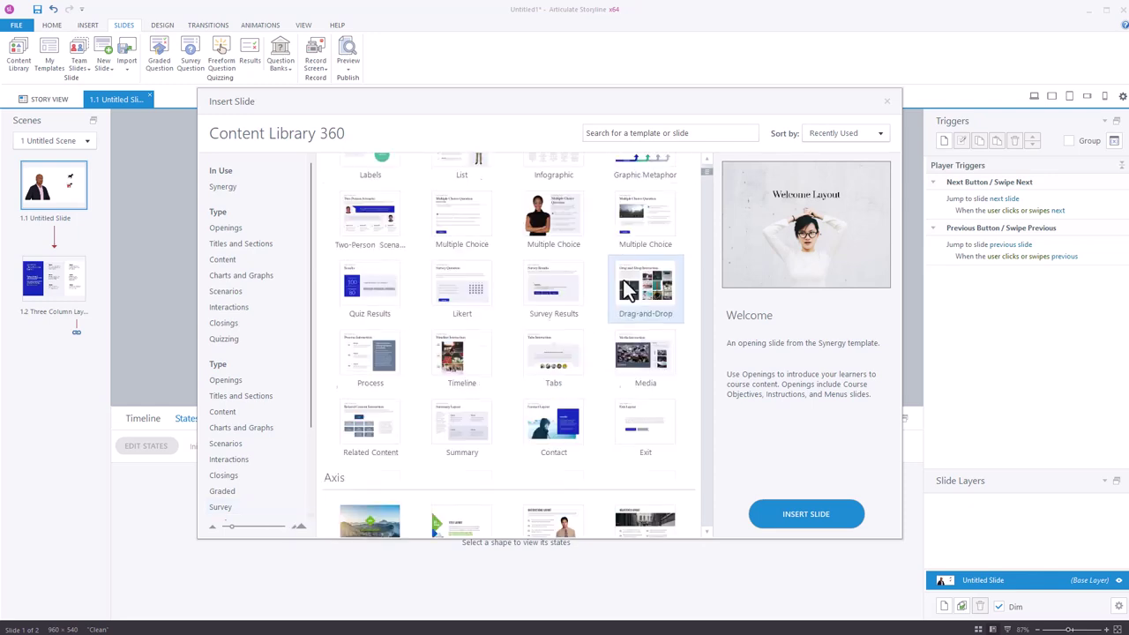
{"action": "scroll", "coordinate": [622, 282], "scroll_direction": "down", "scroll_amount": 2}
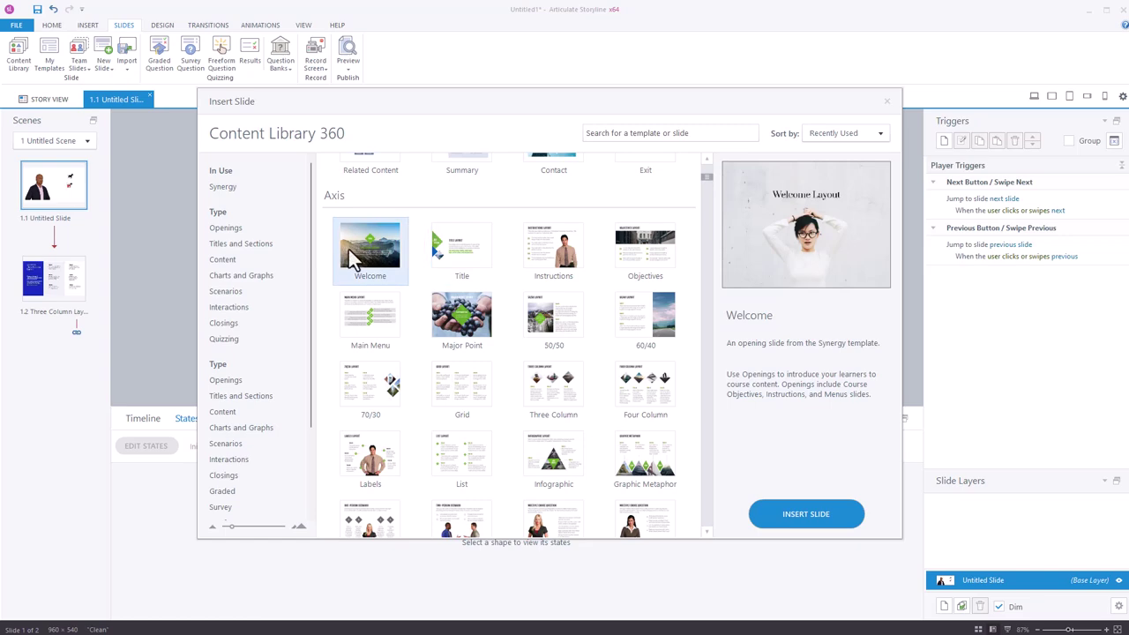
{"action": "scroll", "coordinate": [486, 268], "scroll_direction": "up", "scroll_amount": 3}
{"action": "scroll", "coordinate": [440, 238], "scroll_direction": "down", "scroll_amount": 5}
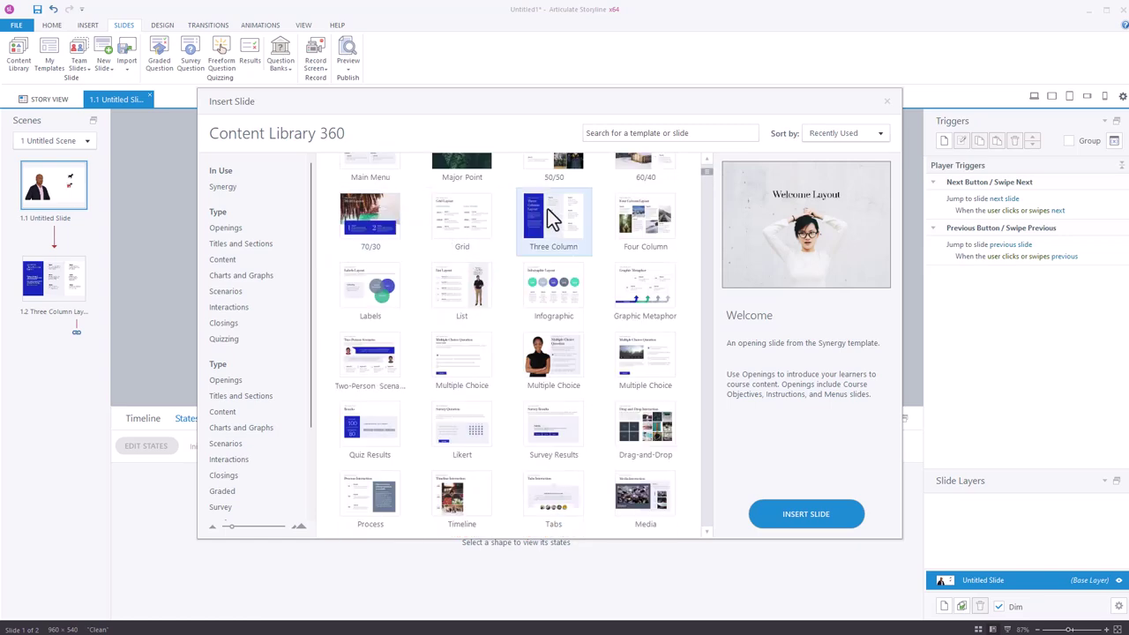
{"action": "scroll", "coordinate": [486, 255], "scroll_direction": "down", "scroll_amount": 5}
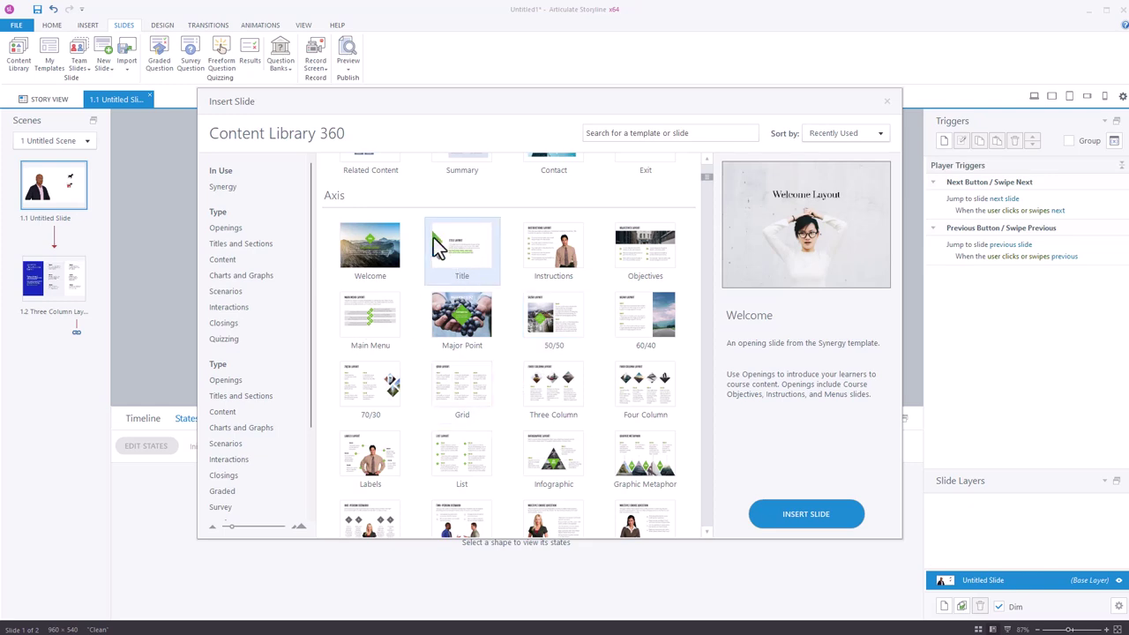
{"action": "left_click", "coordinate": [370, 318]}
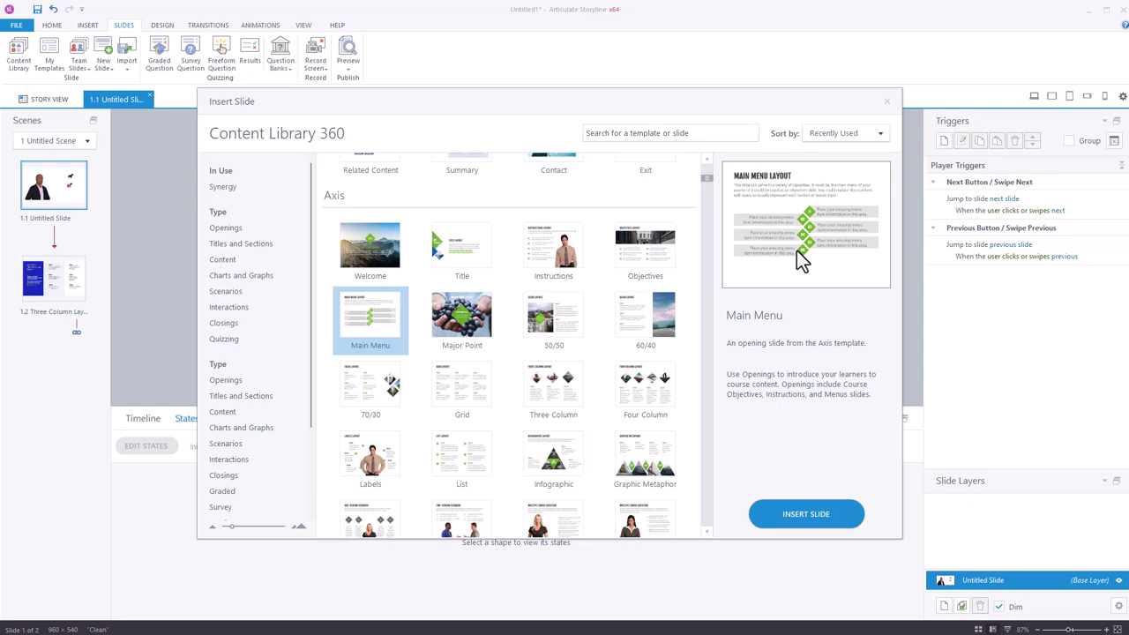
{"action": "left_click", "coordinate": [816, 514]}
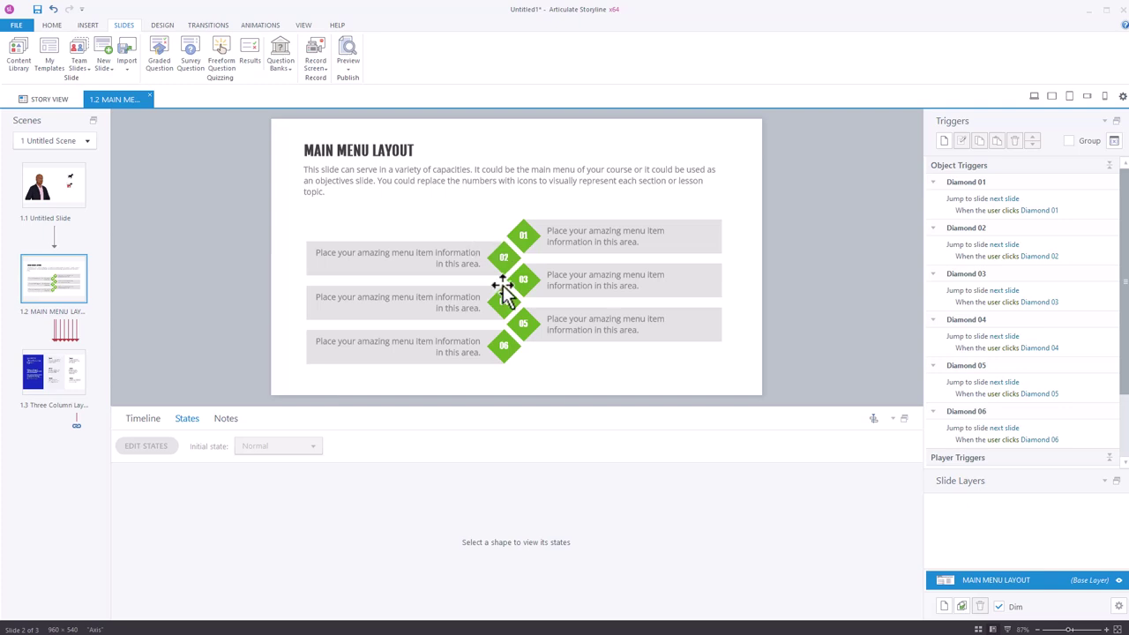
- Compare the Three Column and Main Menu slides, and examine the Clean, Synergy and Axis slide masters before returning to the Main Menu slide
{"action": "left_click", "coordinate": [78, 386]}
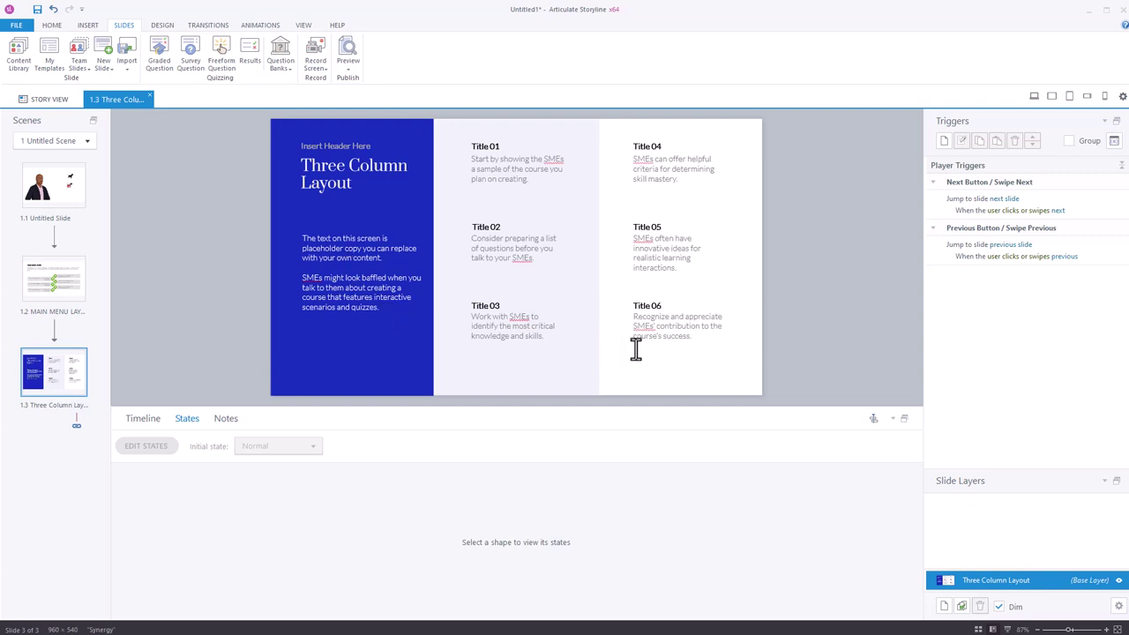
{"action": "left_click", "coordinate": [66, 282]}
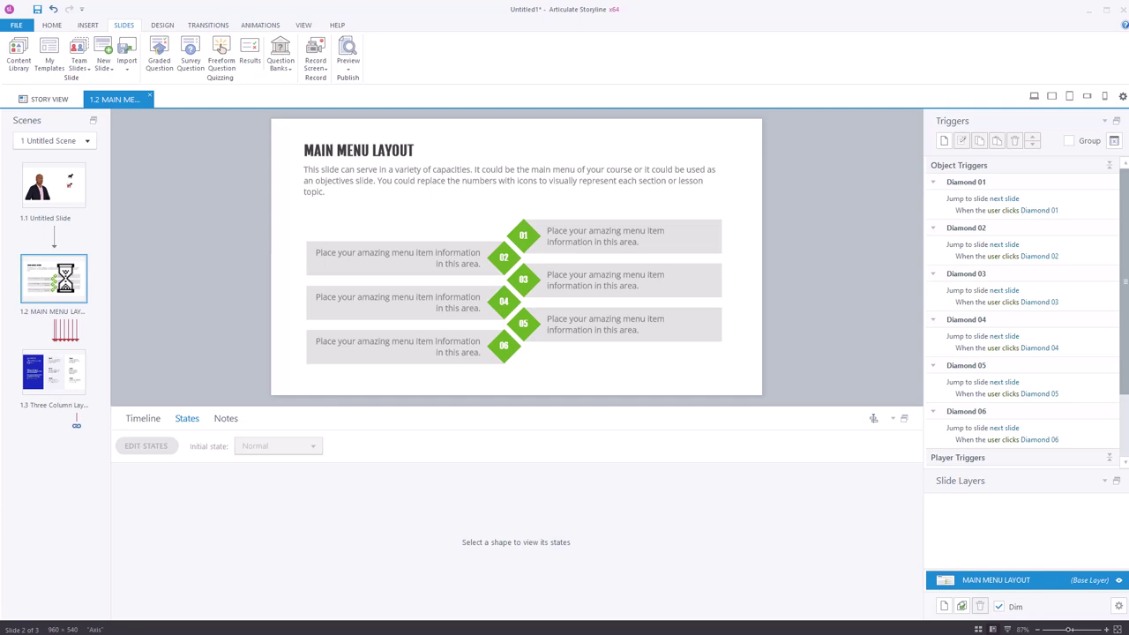
{"action": "left_click", "coordinate": [300, 30]}
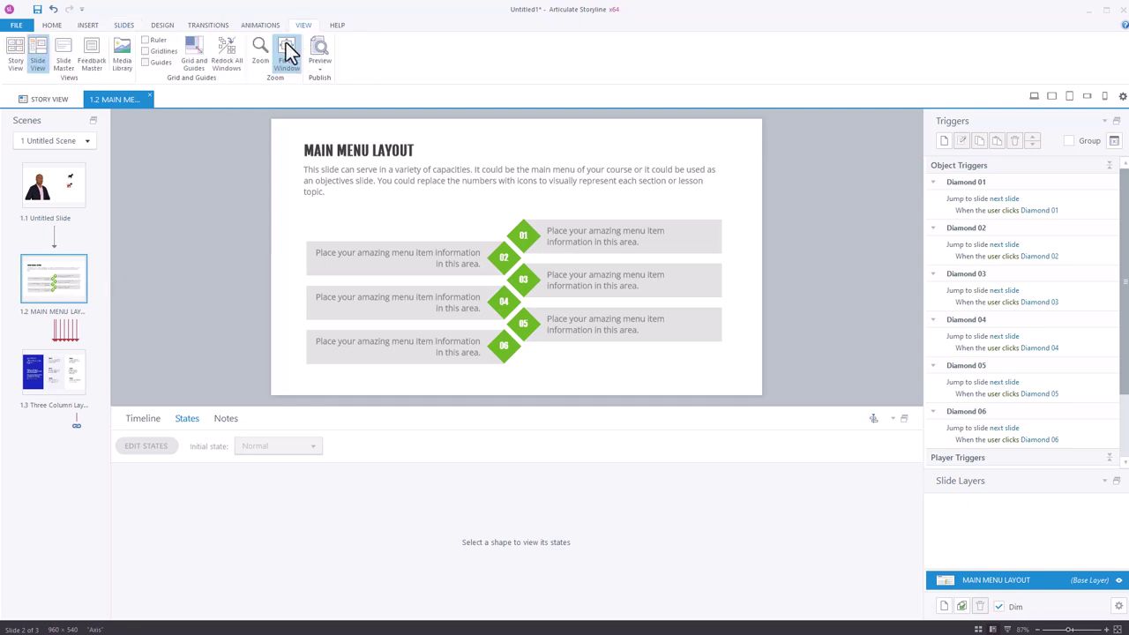
{"action": "left_click", "coordinate": [67, 70]}
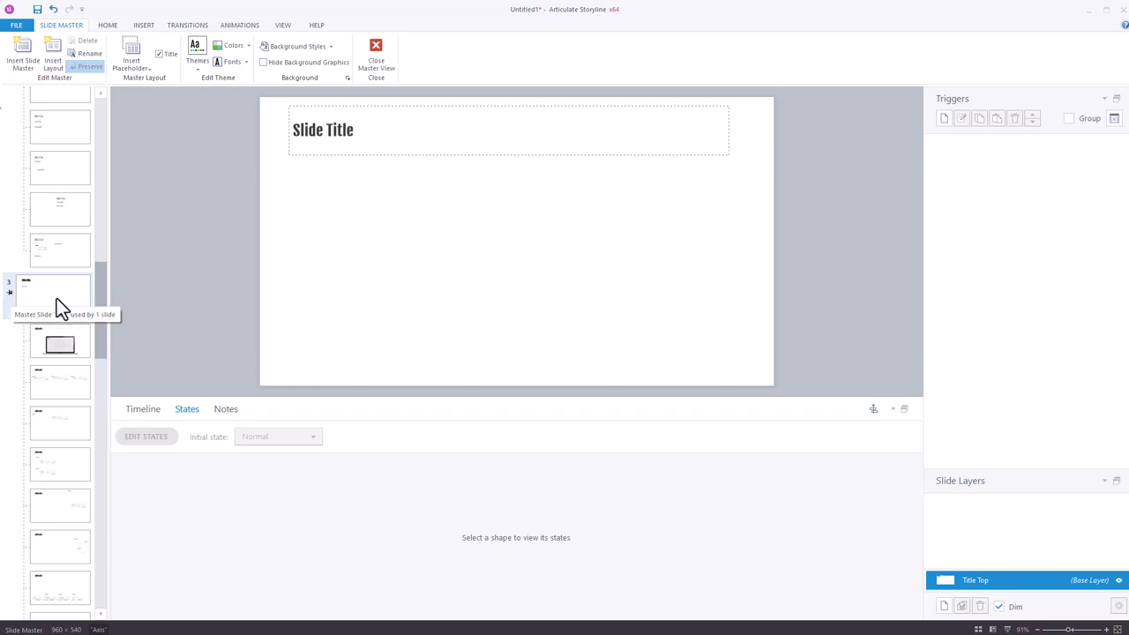
{"action": "scroll", "coordinate": [57, 297], "scroll_direction": "up", "scroll_amount": 5}
{"action": "scroll", "coordinate": [59, 295], "scroll_direction": "up", "scroll_amount": 4}
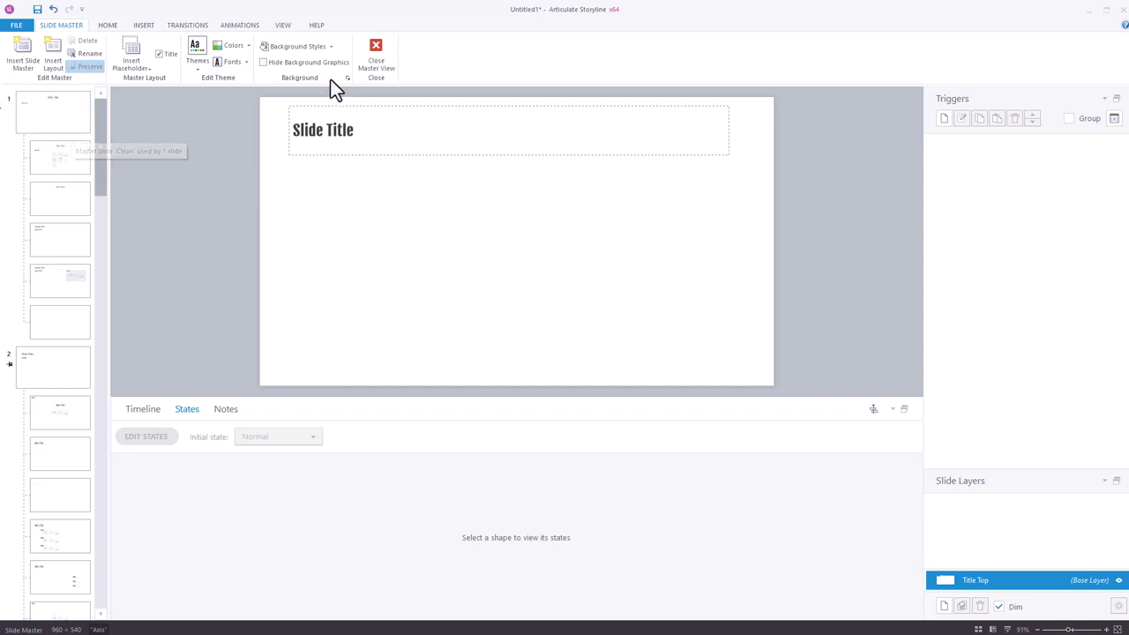
{"action": "left_click", "coordinate": [381, 51]}
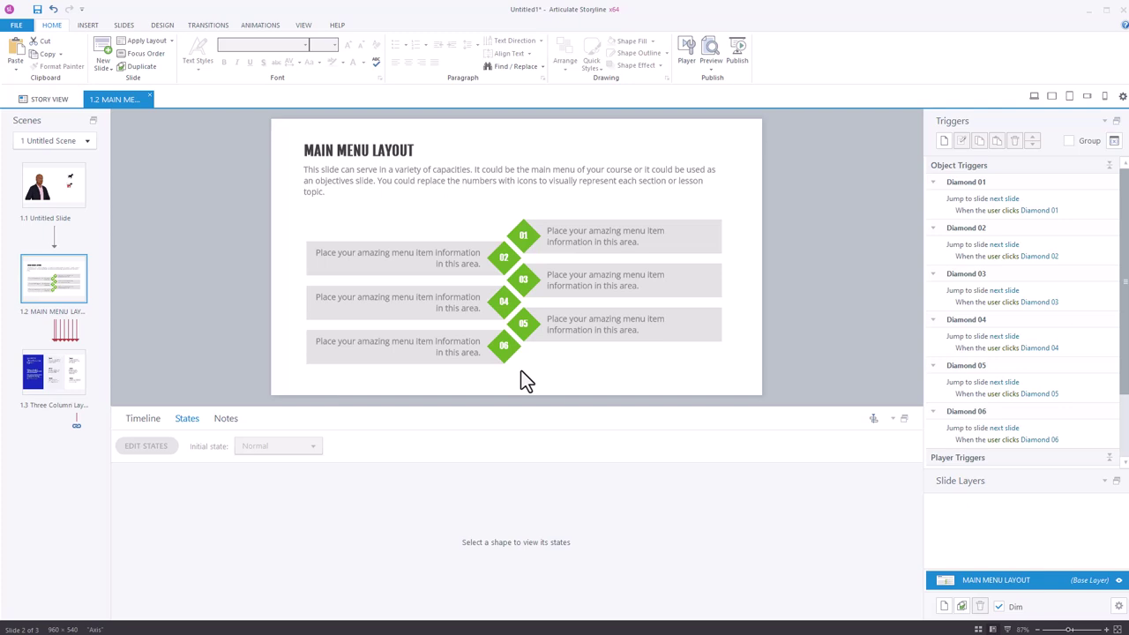
- Apply the Synergy theme colors and Synergy theme fonts to the Main Menu slide
{"action": "left_click", "coordinate": [162, 24]}
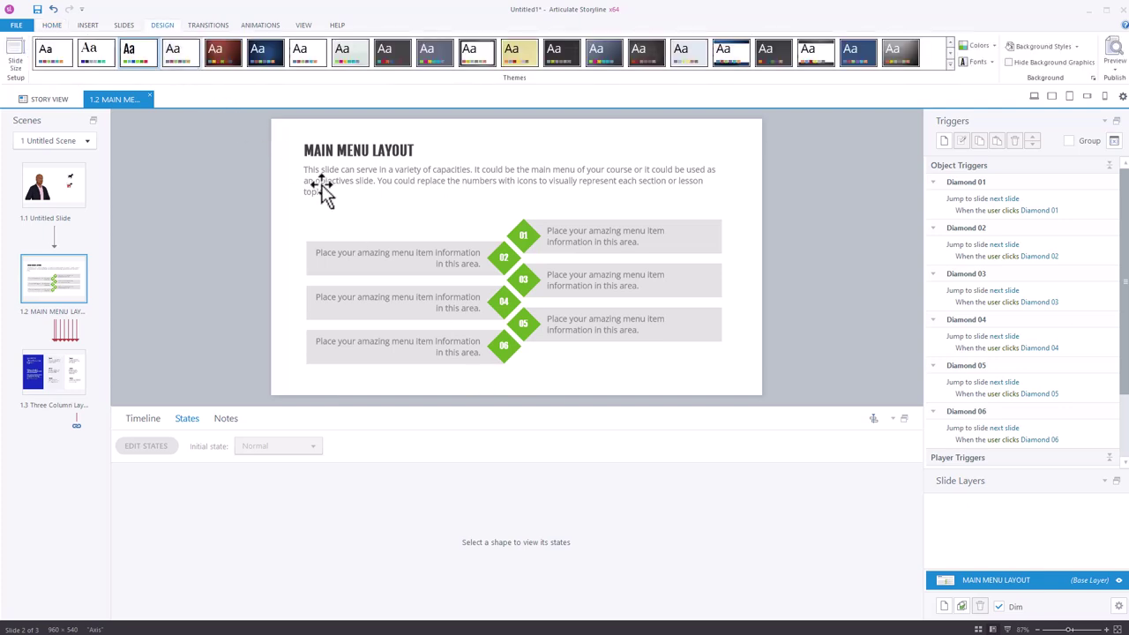
{"action": "left_click", "coordinate": [994, 47]}
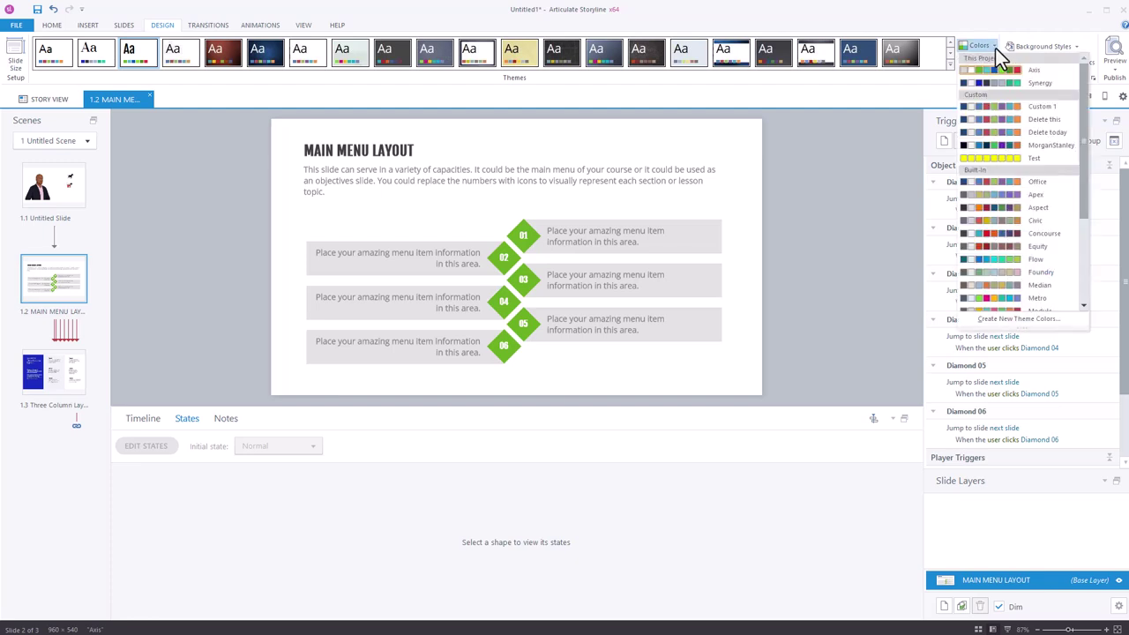
{"action": "left_click", "coordinate": [1033, 86]}
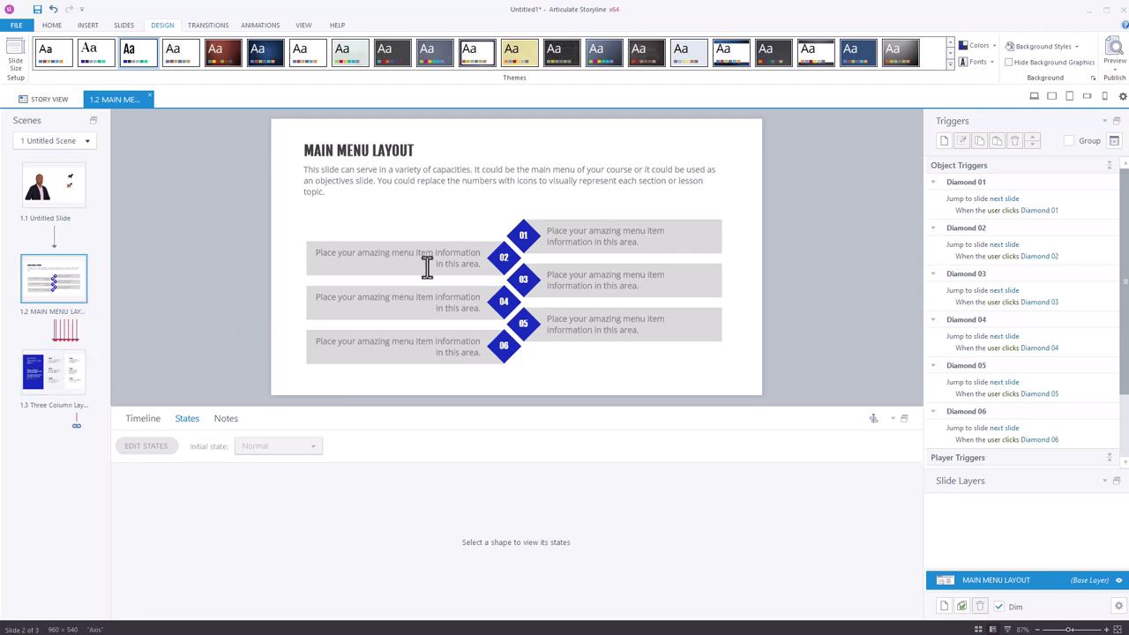
{"action": "left_click", "coordinate": [993, 63]}
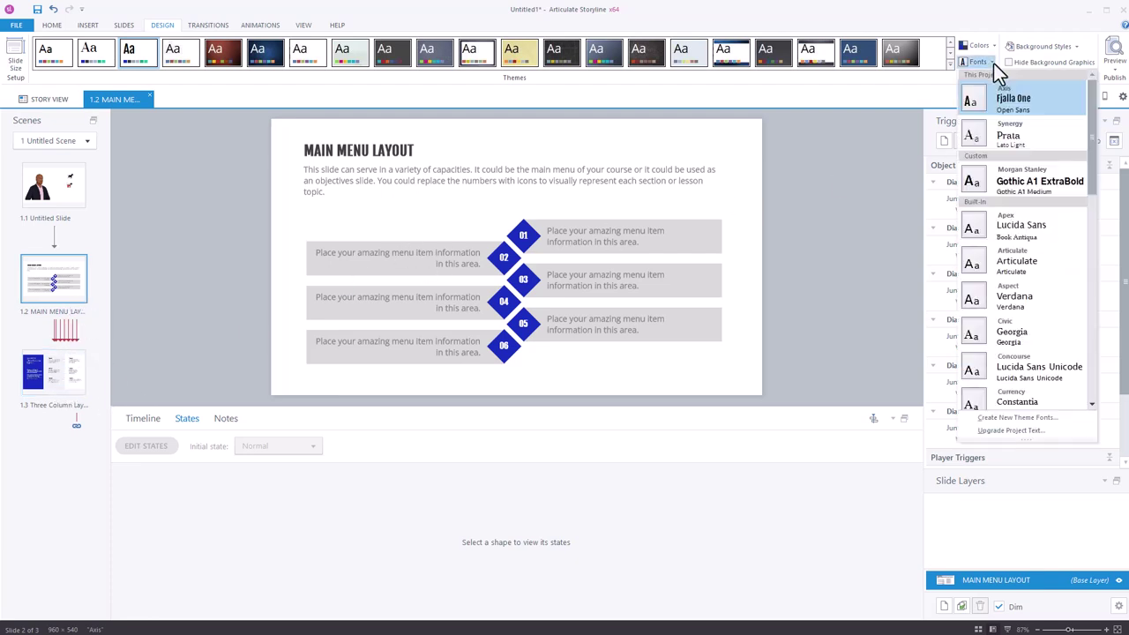
{"action": "left_click", "coordinate": [1024, 128]}
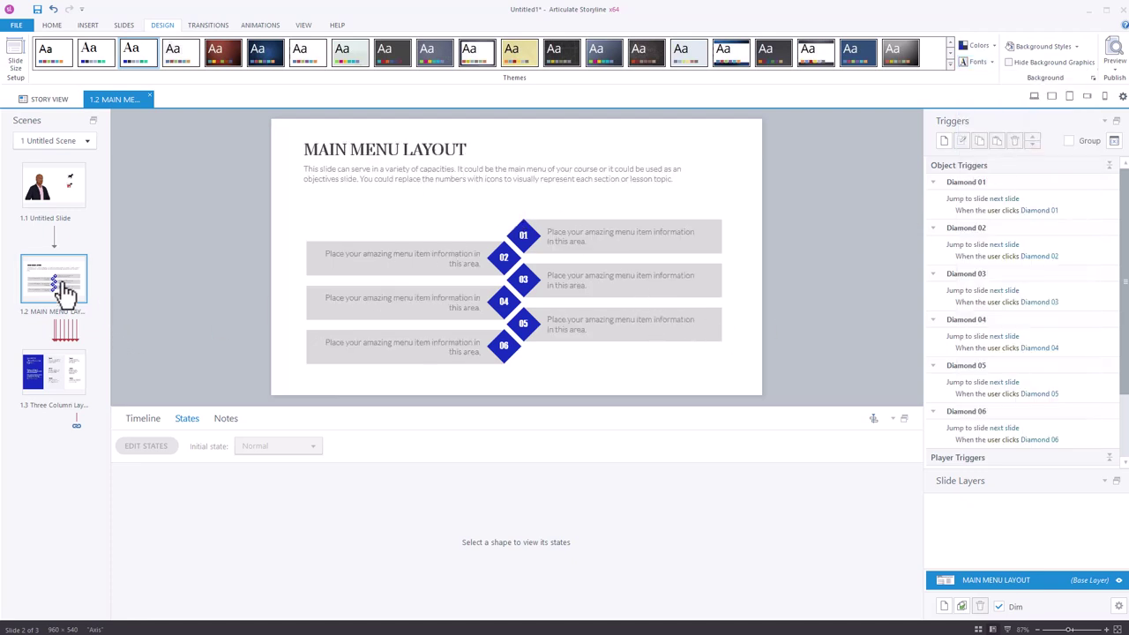
- Compare the look of the Three Column and Main Menu slides, and check the available slide insertion options
{"action": "left_click", "coordinate": [66, 381]}
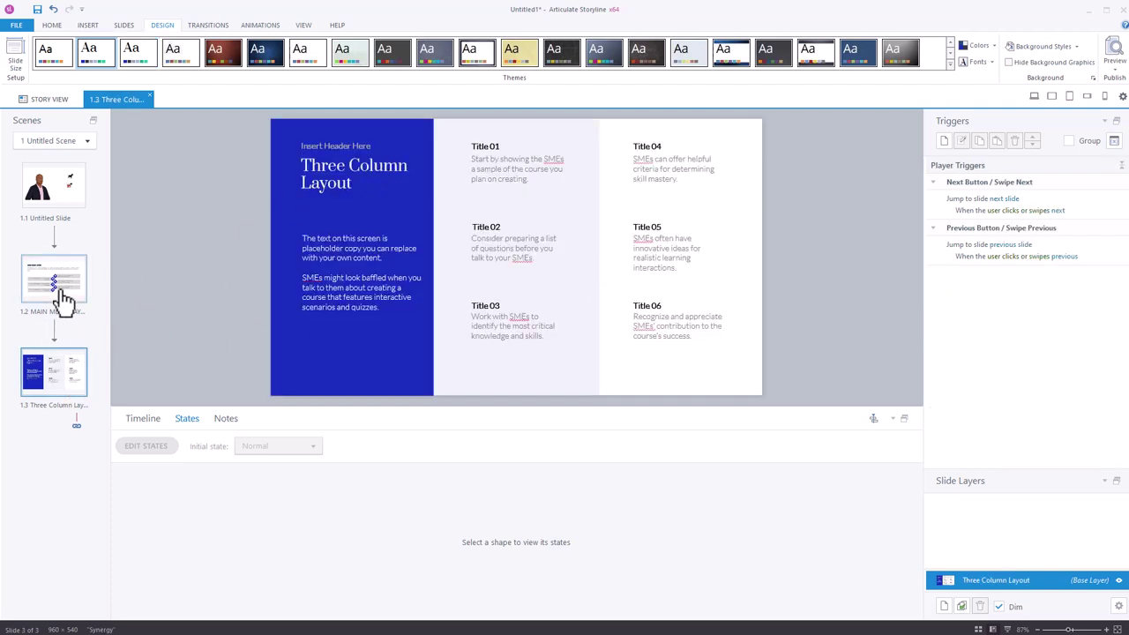
{"action": "left_click", "coordinate": [58, 304]}
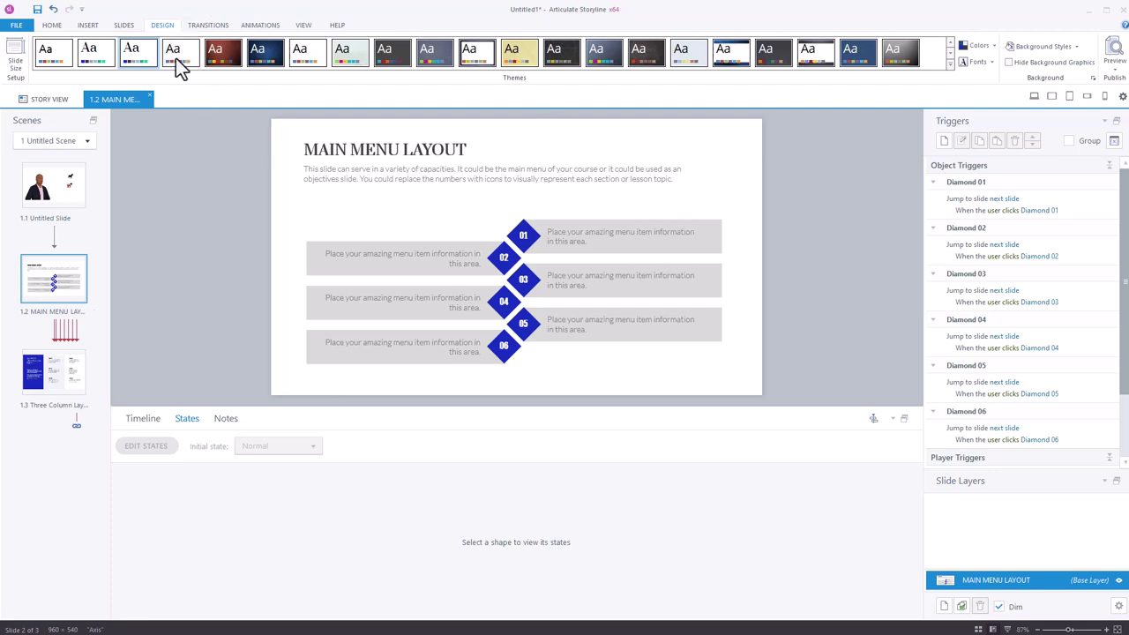
{"action": "left_click", "coordinate": [123, 26]}
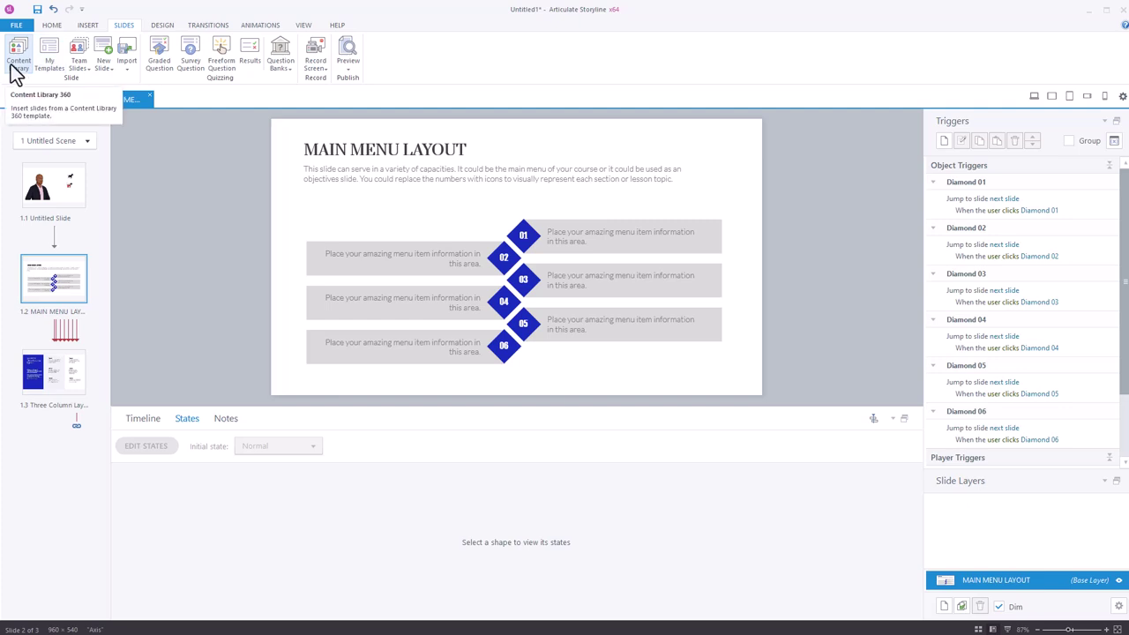
{"action": "left_click", "coordinate": [88, 25]}
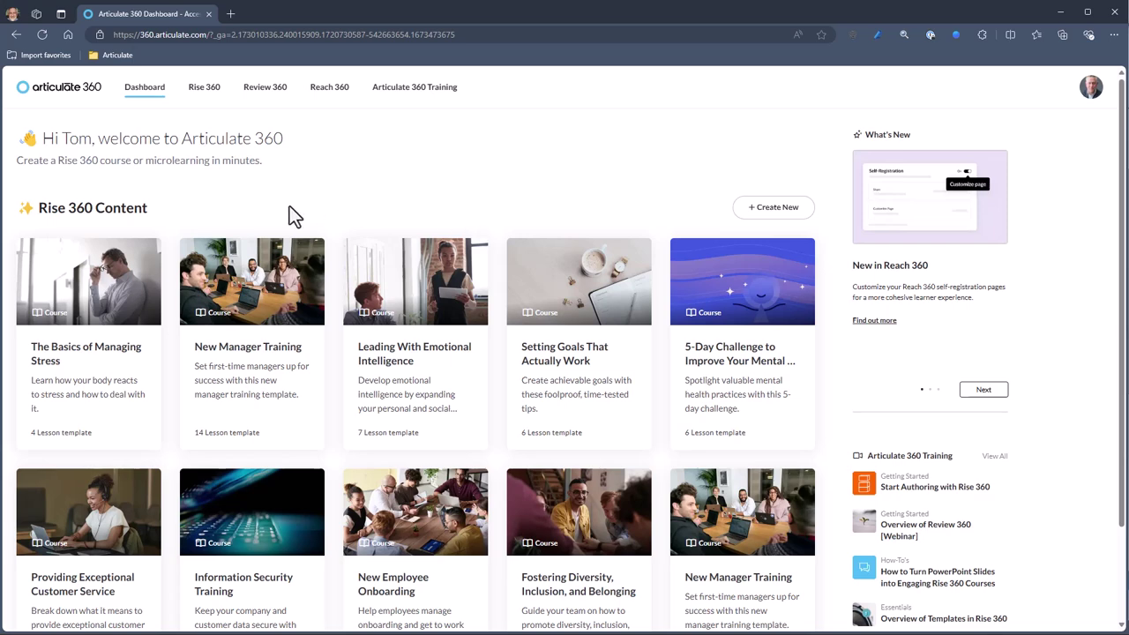
- Switch to the Articulate 360 web dashboard, open Rise 360 and start creating a new course
{"action": "mouse_move", "coordinate": [132, 385]}
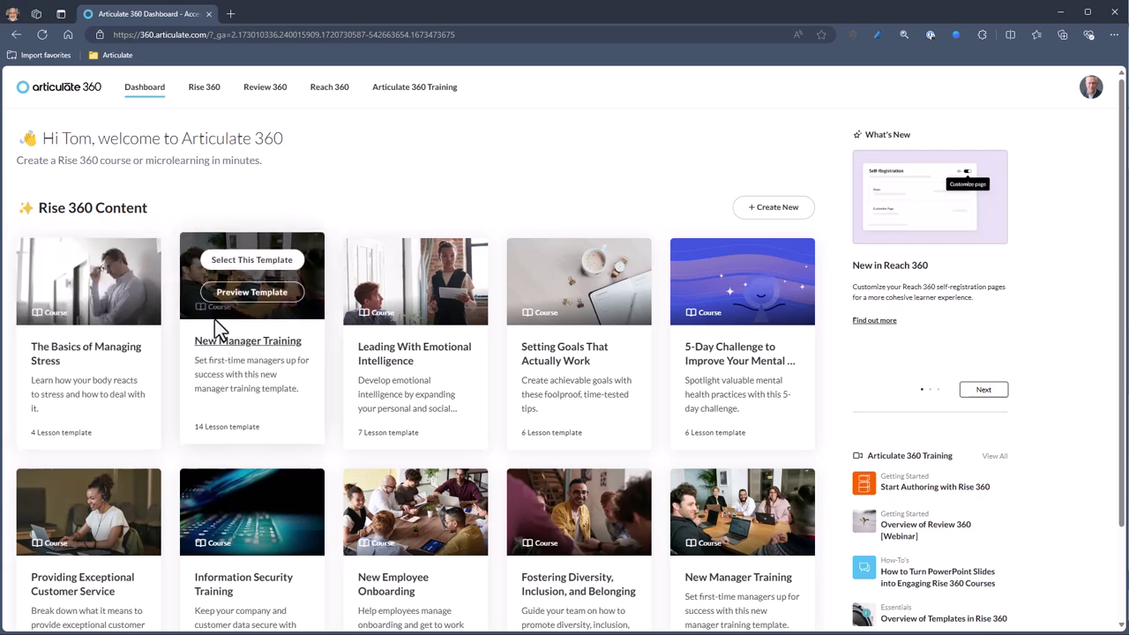
{"action": "left_click", "coordinate": [207, 93]}
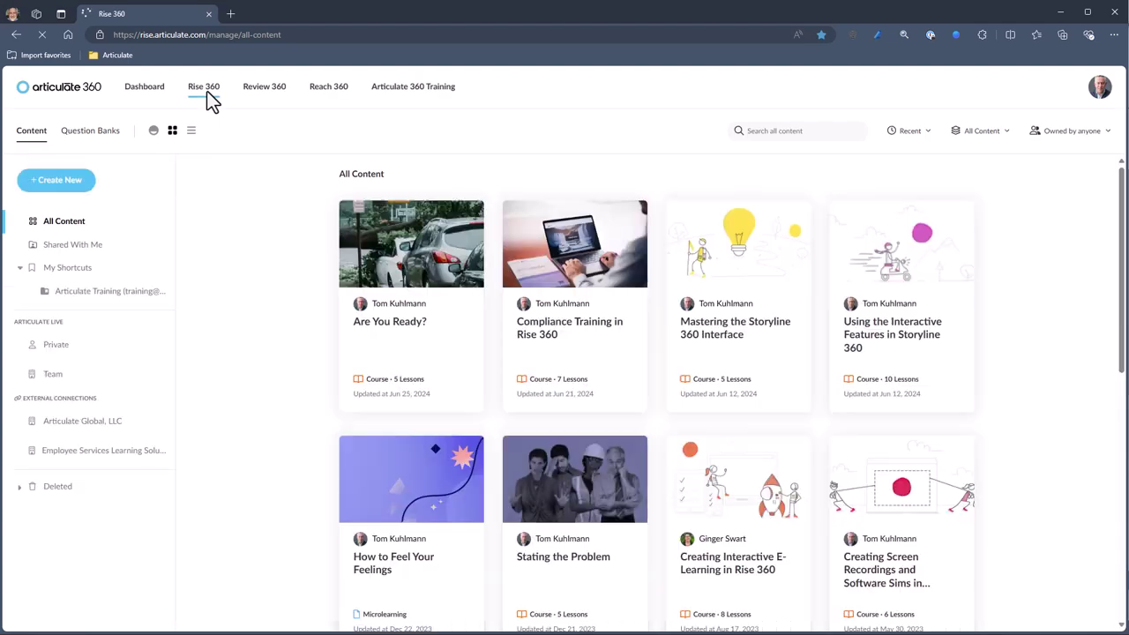
{"action": "left_click", "coordinate": [73, 185]}
{"action": "left_click", "coordinate": [63, 231]}
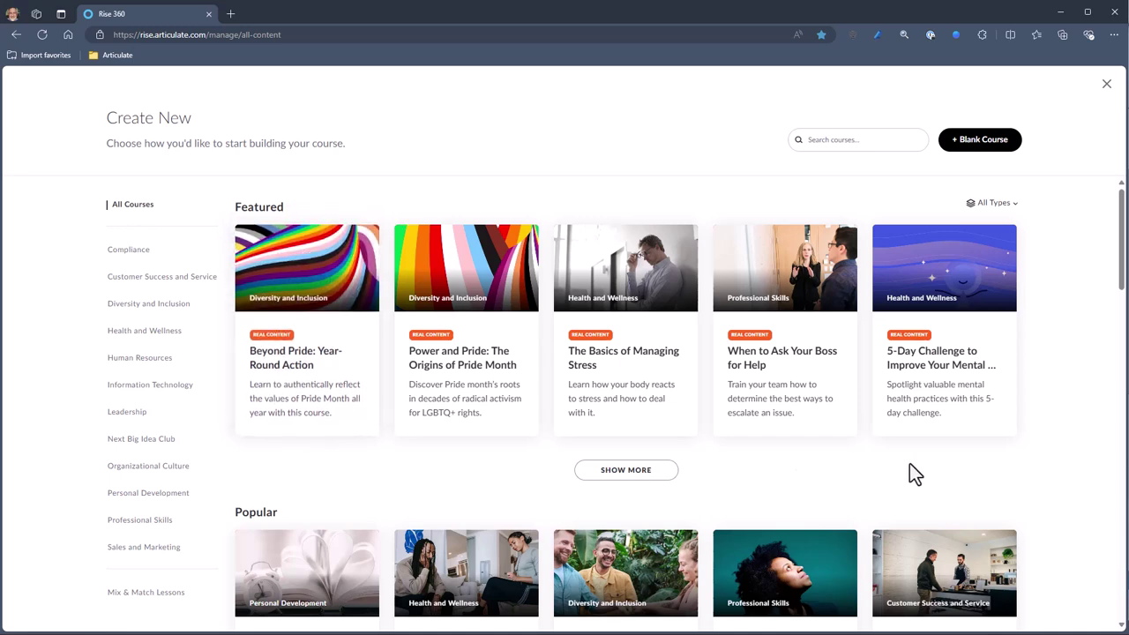
- Browse the Rise 360 course templates from the Featured courses to the end of the list, and return to the start
{"action": "mouse_move", "coordinate": [342, 351]}
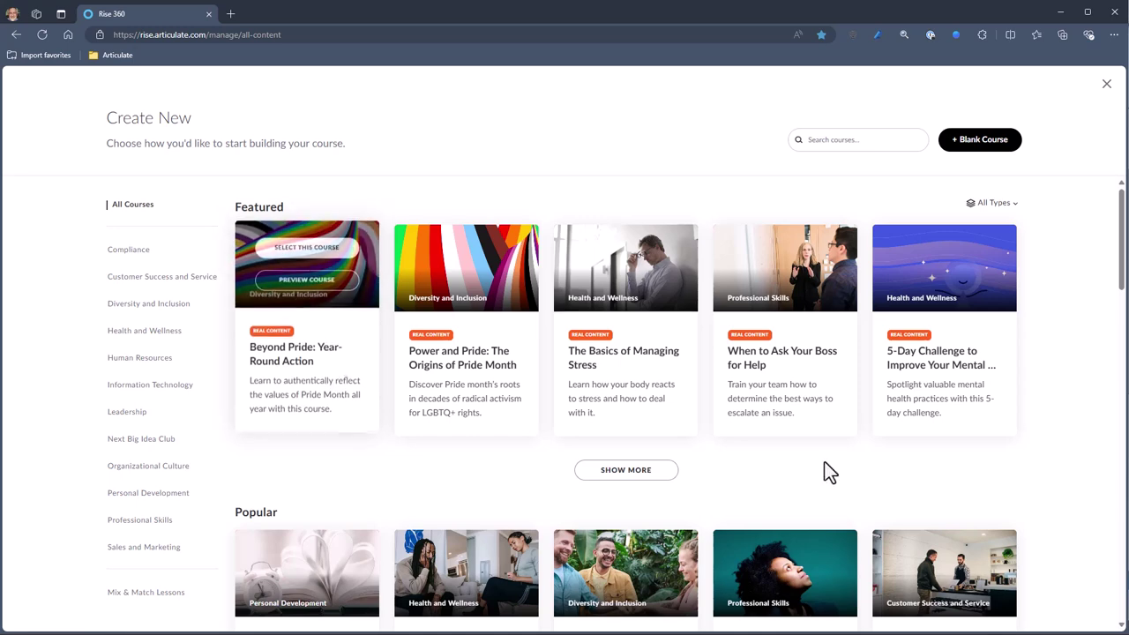
{"action": "scroll", "coordinate": [1034, 491], "scroll_direction": "down", "scroll_amount": 3}
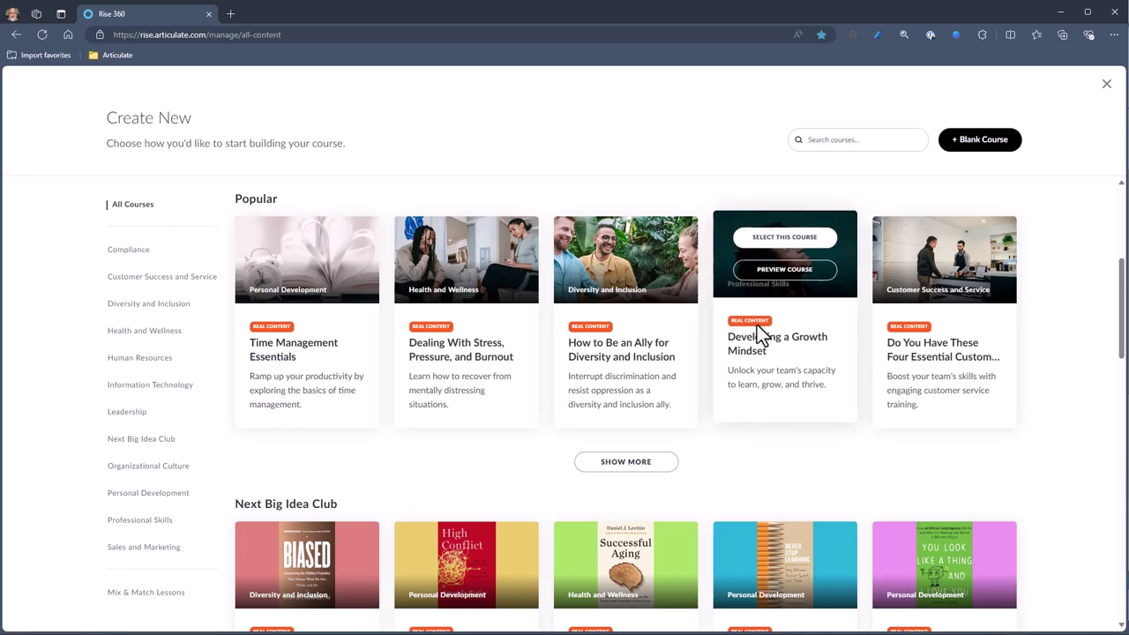
{"action": "scroll", "coordinate": [950, 372], "scroll_direction": "down", "scroll_amount": 2}
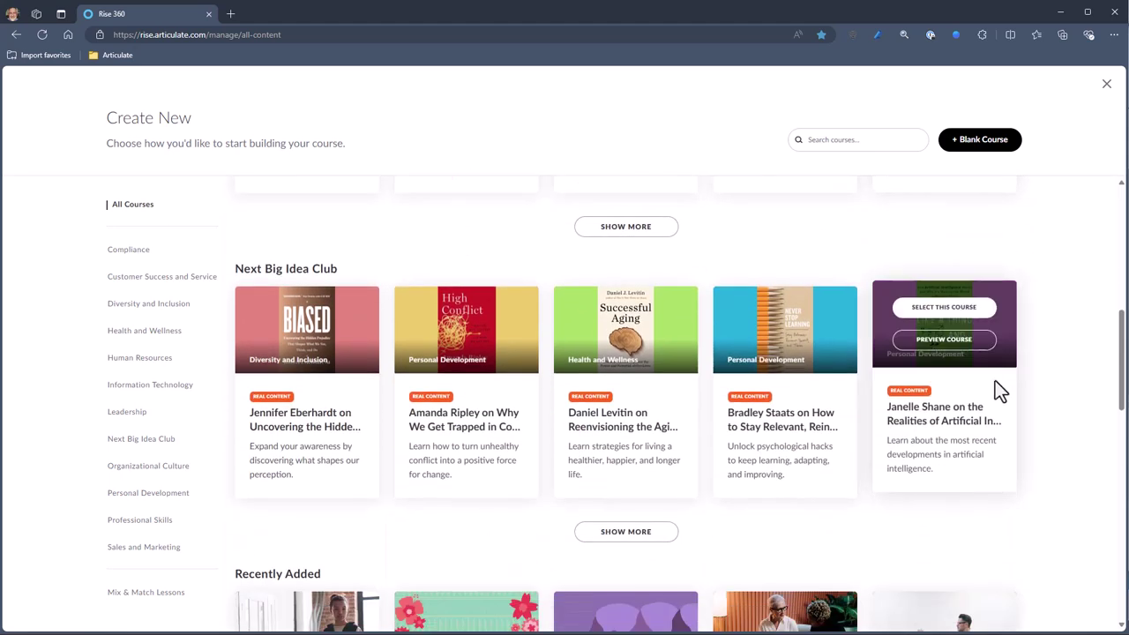
{"action": "scroll", "coordinate": [994, 382], "scroll_direction": "down", "scroll_amount": 3}
{"action": "mouse_move", "coordinate": [994, 384]}
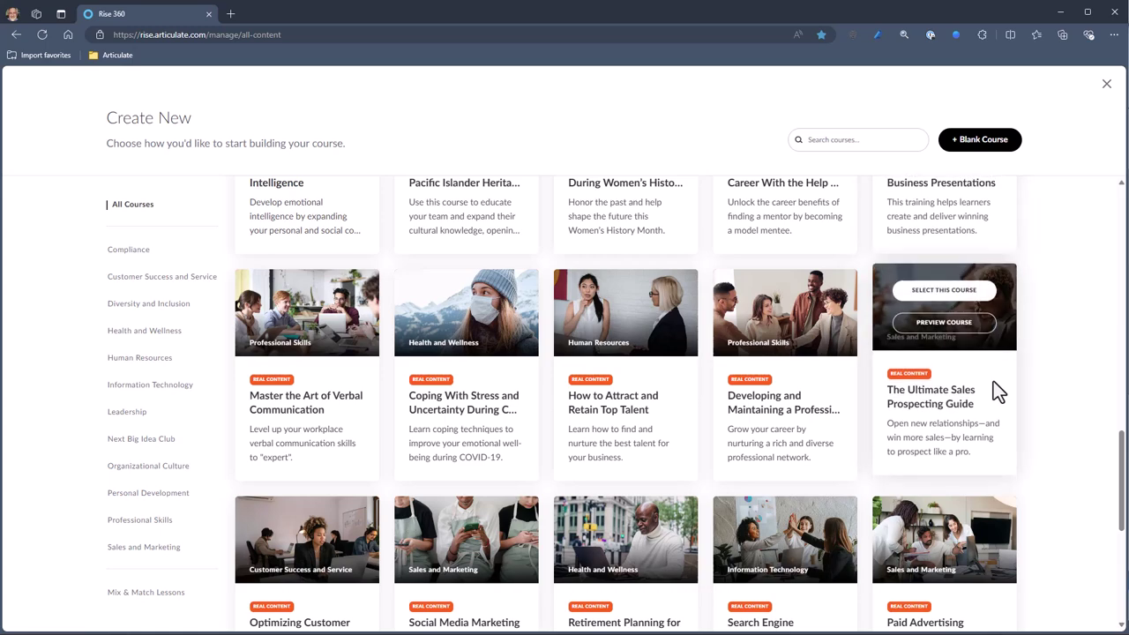
{"action": "scroll", "coordinate": [993, 385], "scroll_direction": "down", "scroll_amount": 3}
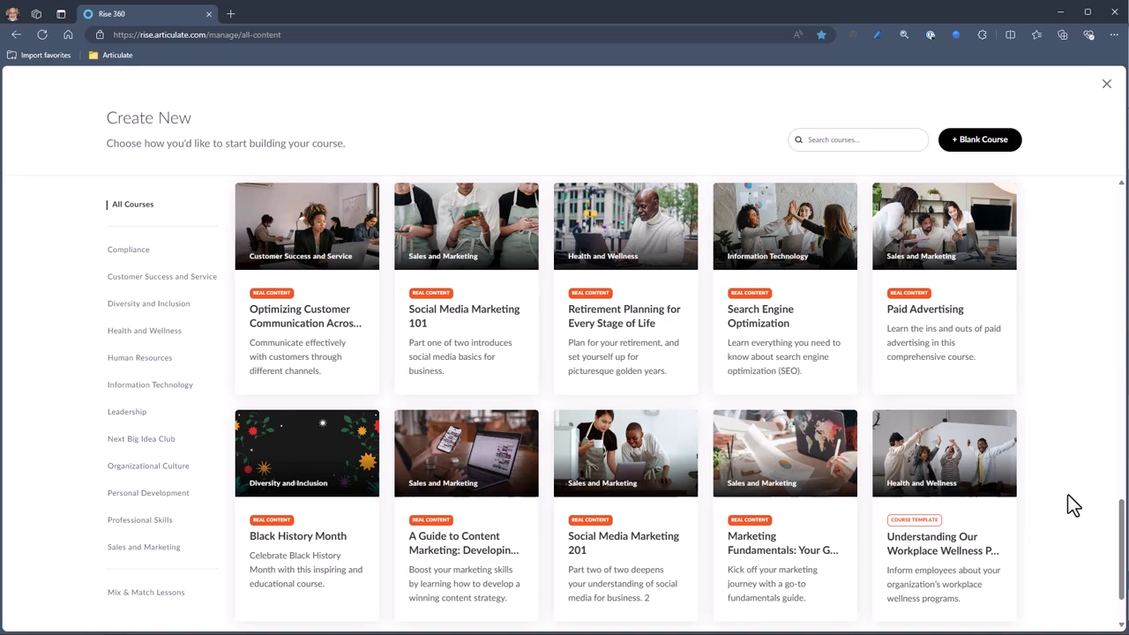
{"action": "scroll", "coordinate": [1072, 499], "scroll_direction": "up", "scroll_amount": 15}
{"action": "scroll", "coordinate": [1076, 494], "scroll_direction": "up", "scroll_amount": 2}
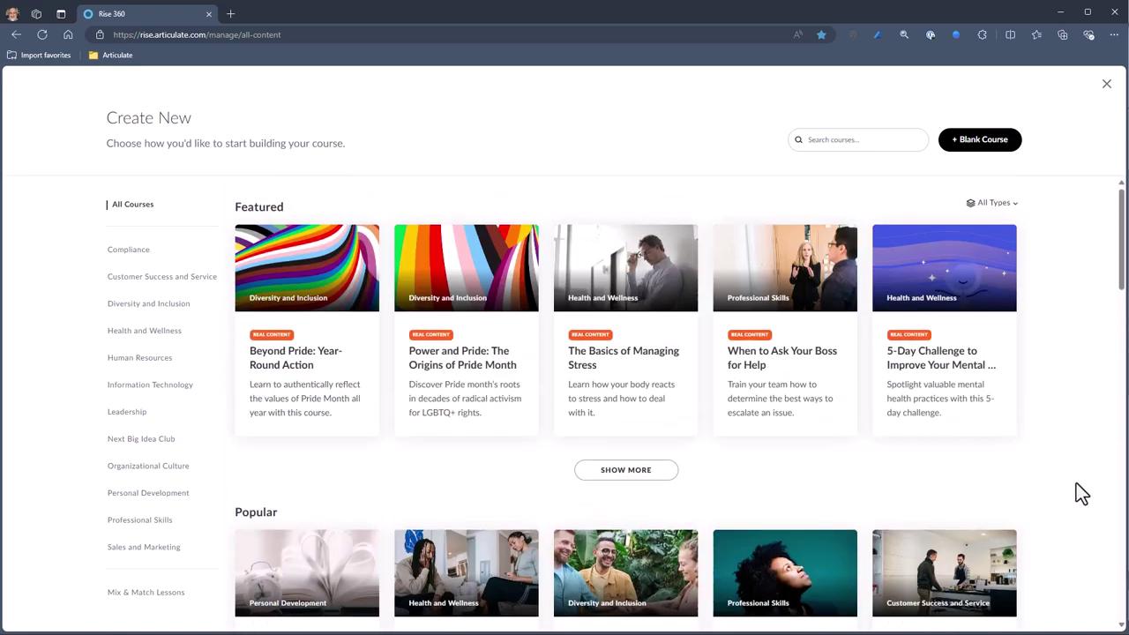
- Check the course type filter options and start a new blank course
{"action": "left_click", "coordinate": [1015, 210]}
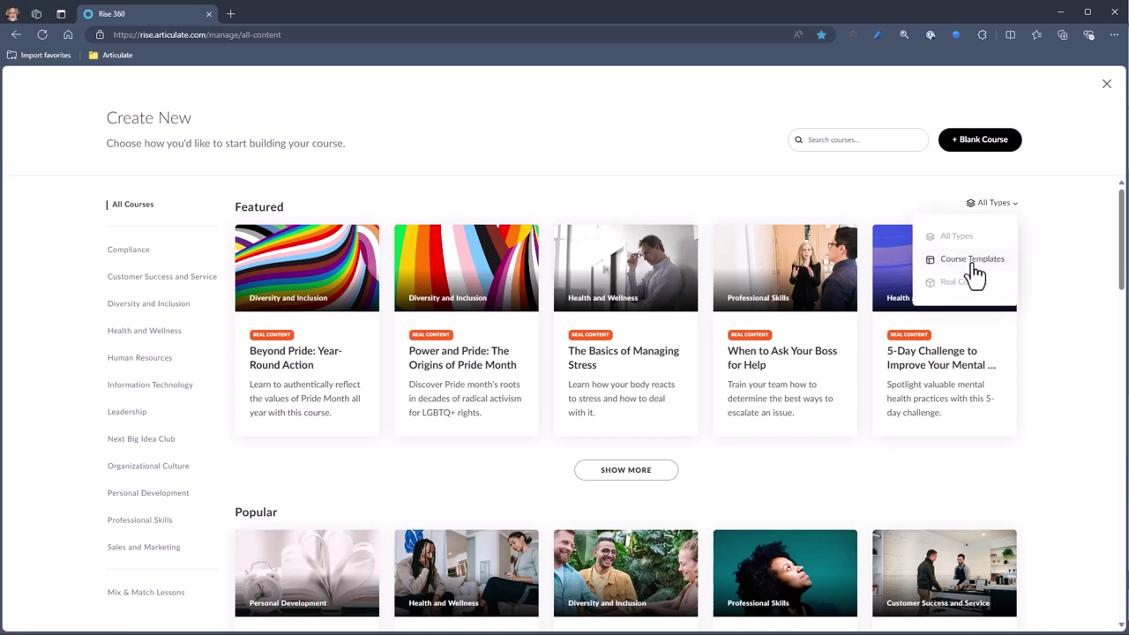
{"action": "left_click", "coordinate": [1057, 238]}
{"action": "left_click", "coordinate": [976, 150]}
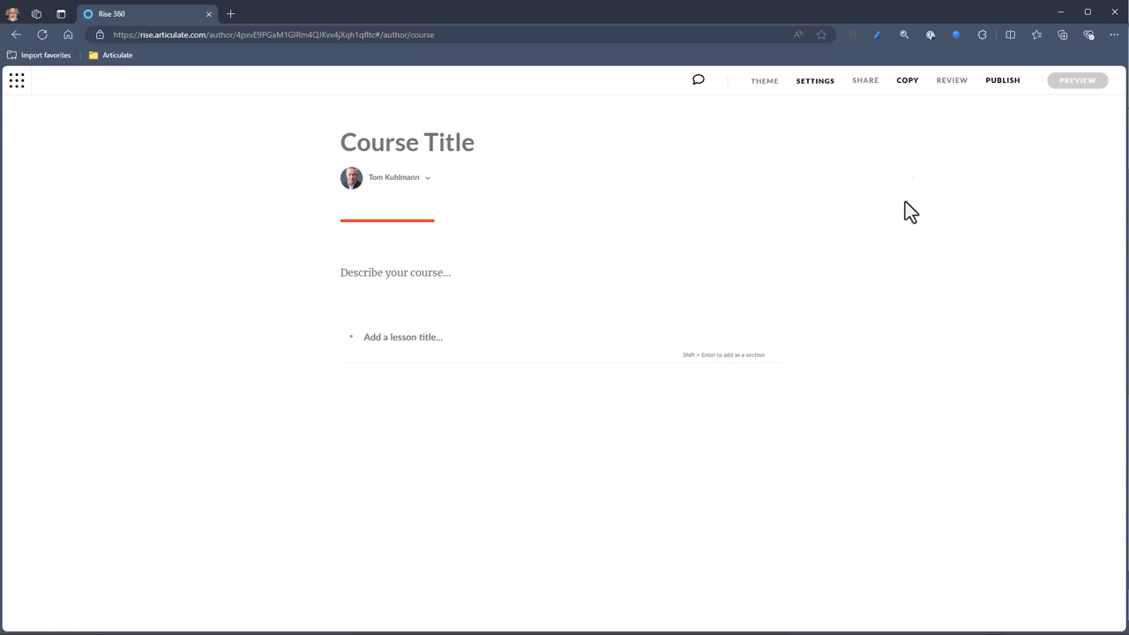
- Add a blank lesson titled "Lesson" to the course and insert an image block as its first block
{"action": "left_click", "coordinate": [388, 341]}
{"action": "type", "text": "Lesson"}
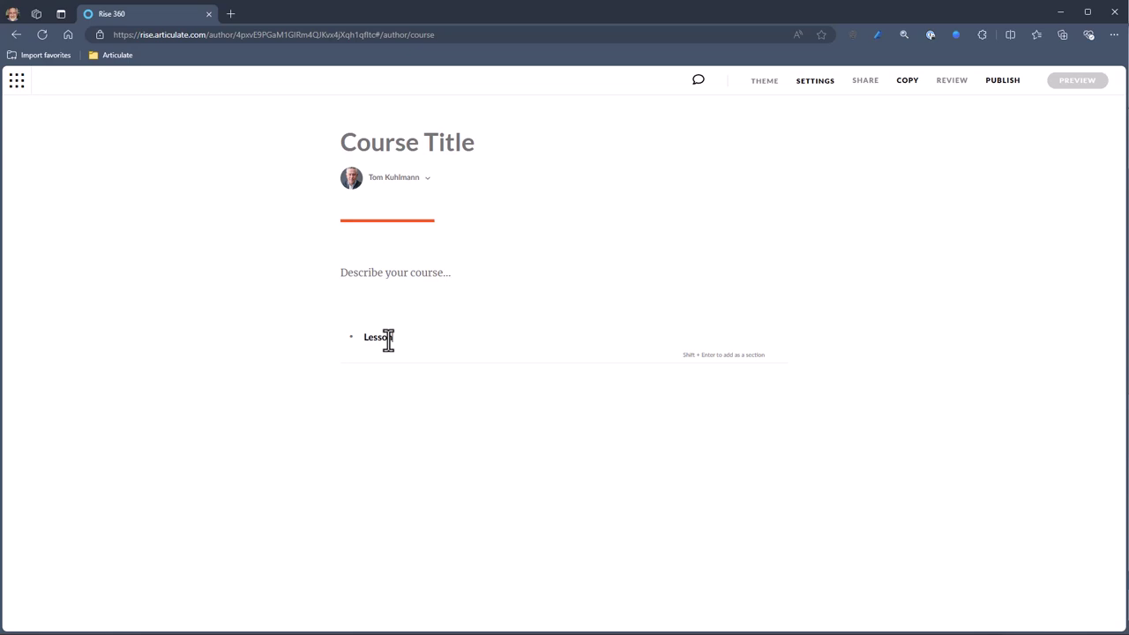
{"action": "key", "text": "Return"}
{"action": "left_click", "coordinate": [748, 342]}
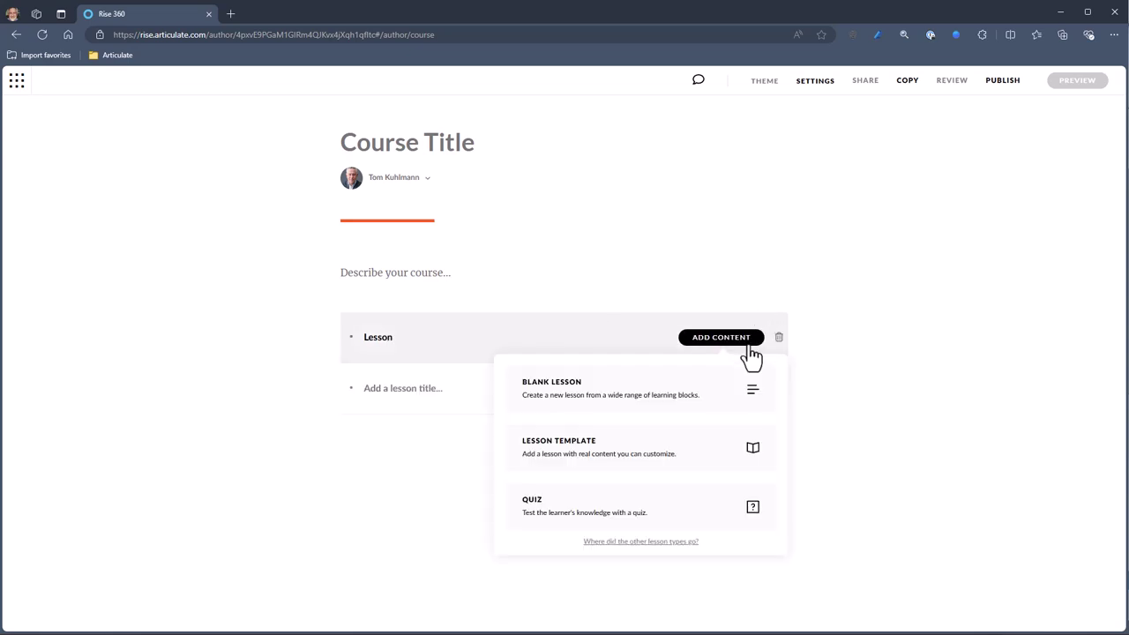
{"action": "left_click", "coordinate": [569, 398]}
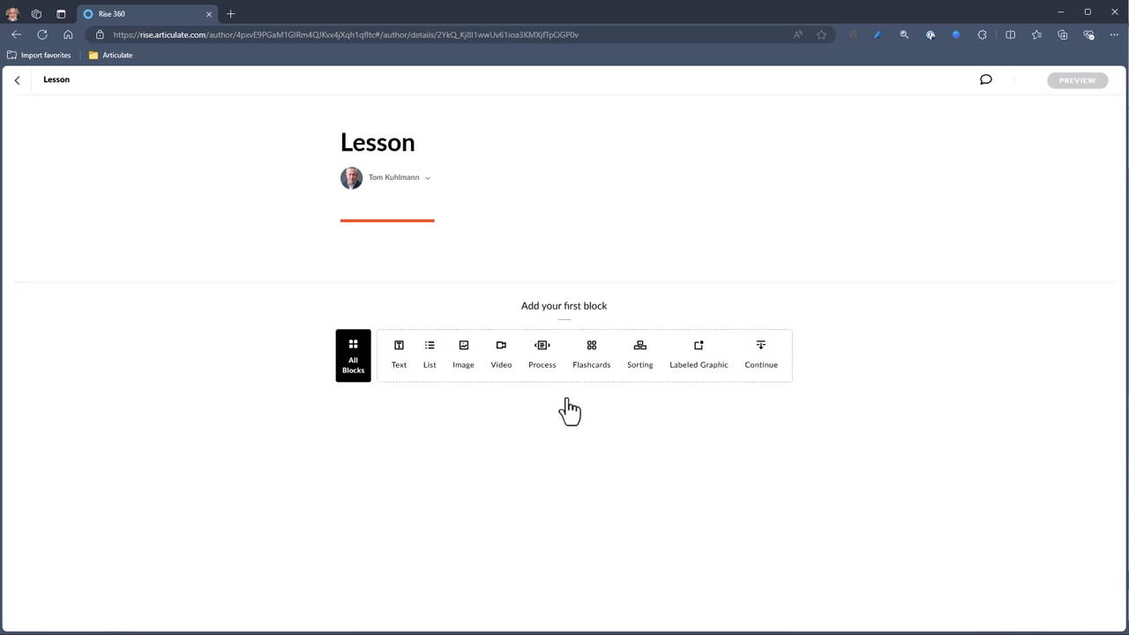
{"action": "left_click", "coordinate": [462, 357]}
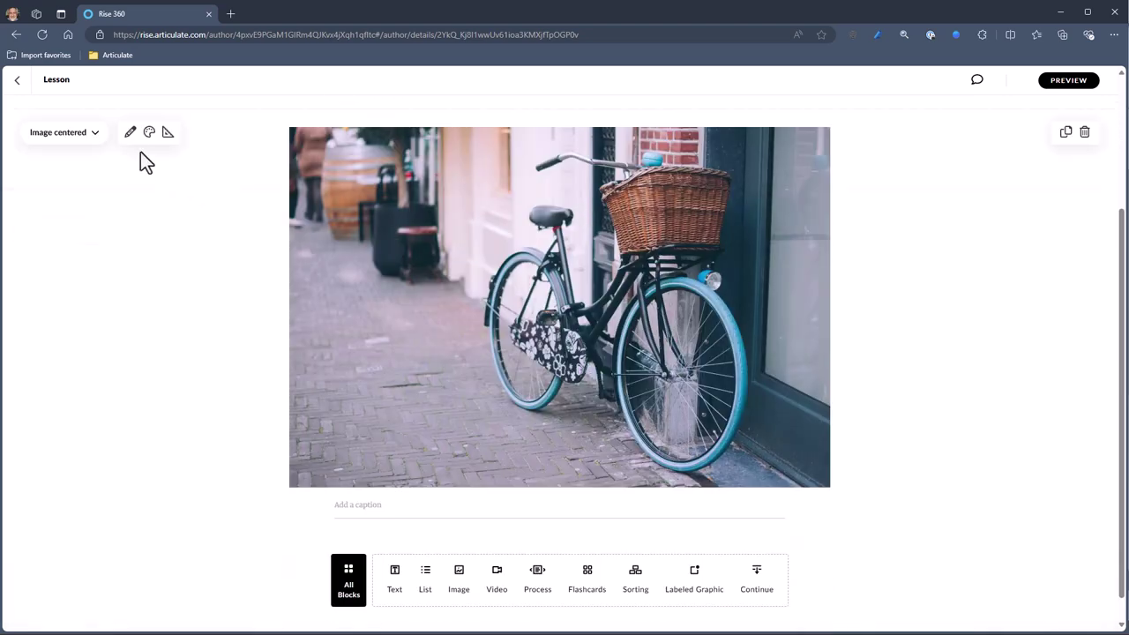
- Replace the block's bike picture with the photo of two puppies from a Content Library search for "Dog"
{"action": "left_click", "coordinate": [131, 132]}
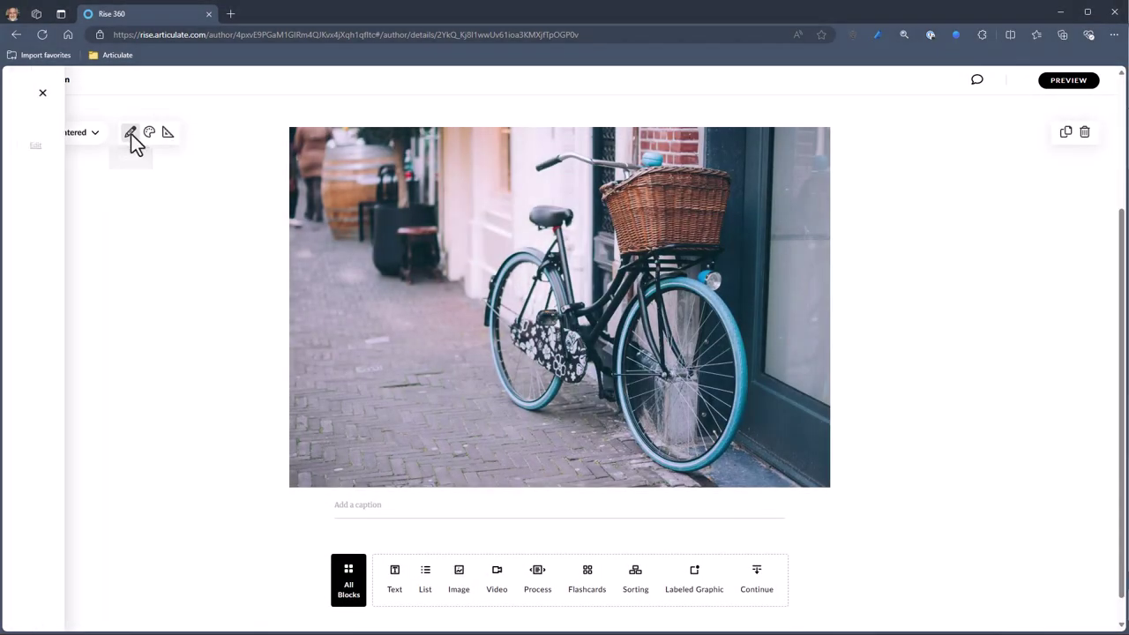
{"action": "left_click", "coordinate": [324, 148]}
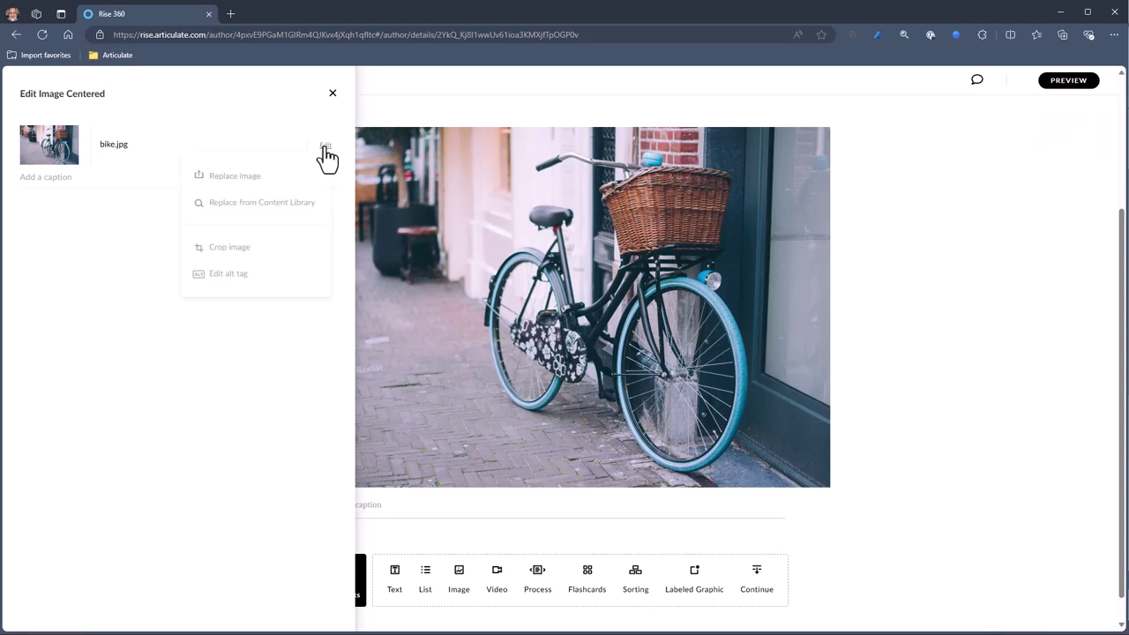
{"action": "left_click", "coordinate": [226, 203]}
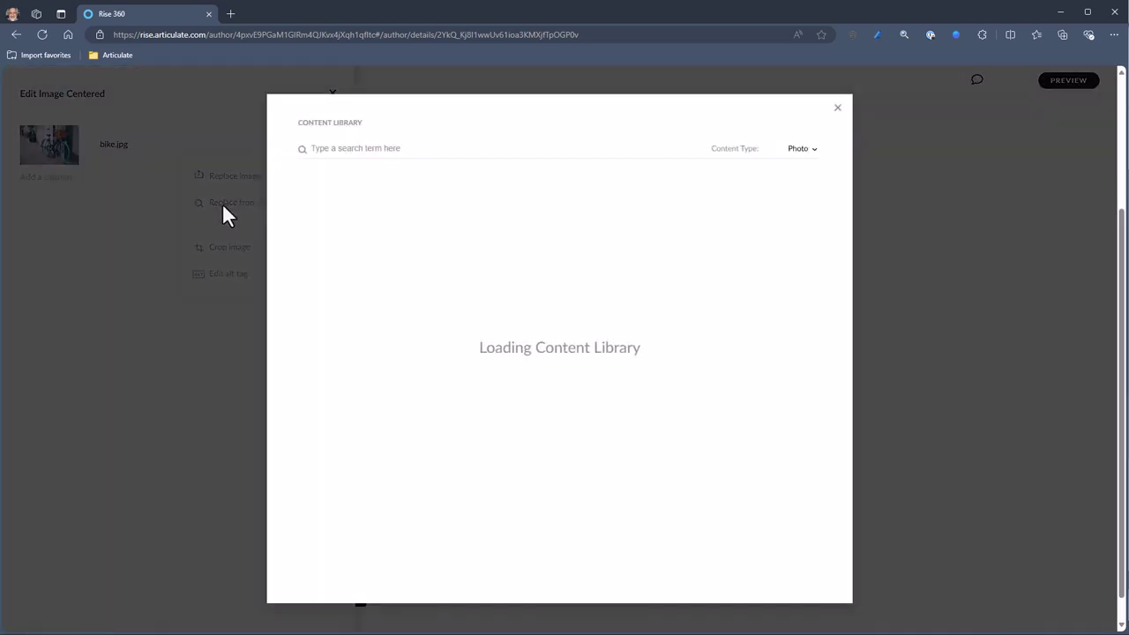
{"action": "type", "text": "Dog"}
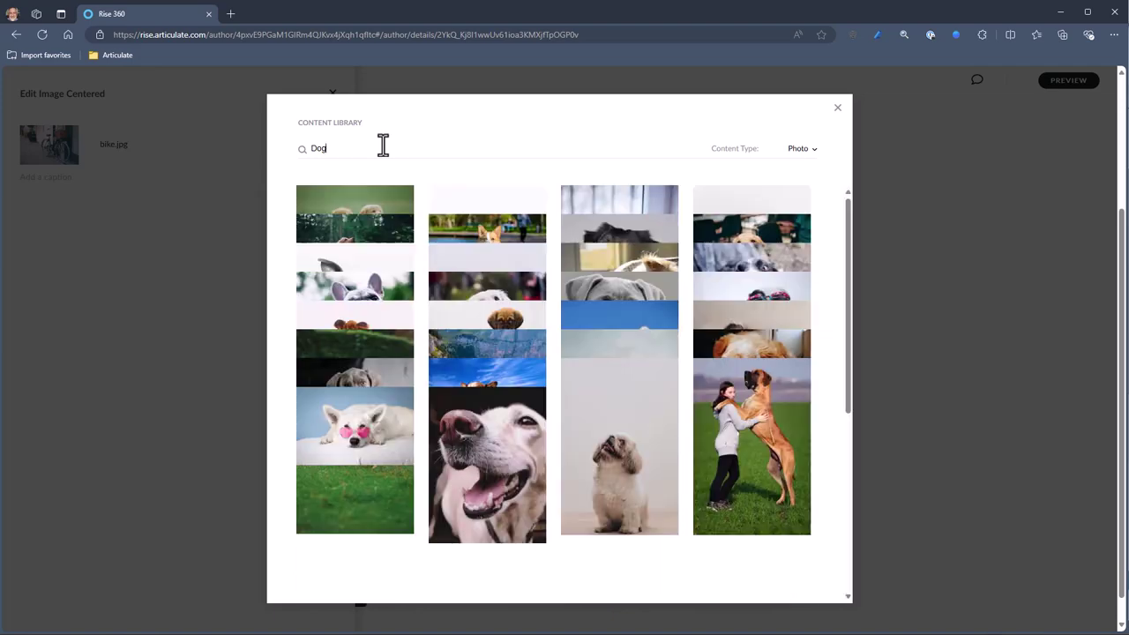
{"action": "left_click", "coordinate": [378, 222]}
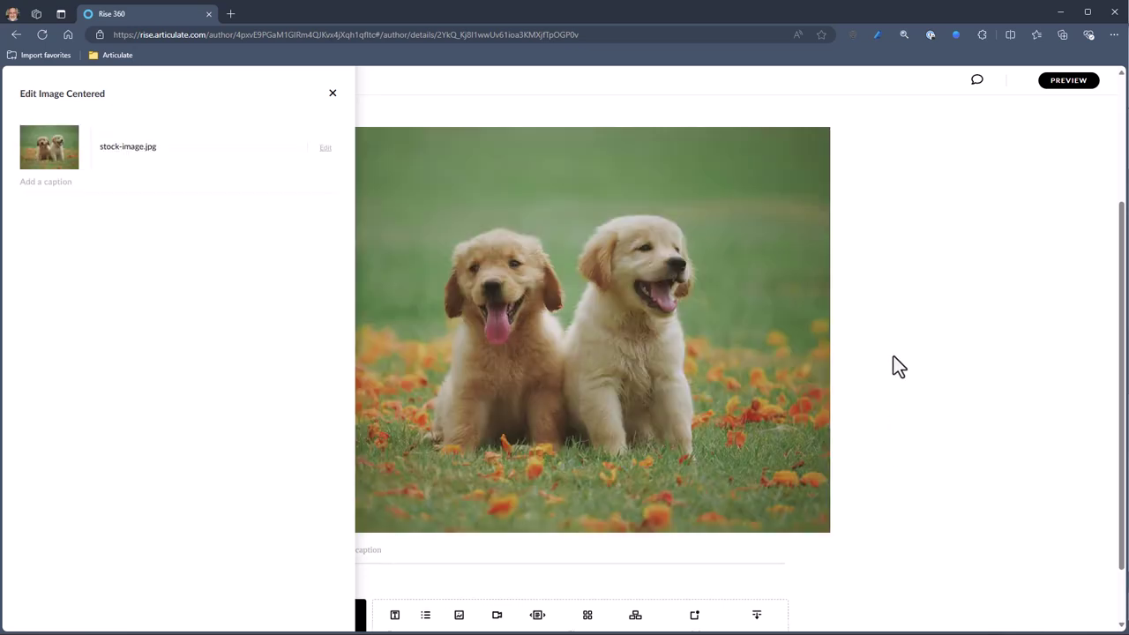
- Replace the block's image with the Content Library illustration of a round cat holding a yarn ball, searching illustrations for "Cat"
{"action": "left_click", "coordinate": [325, 147]}
{"action": "left_click", "coordinate": [225, 215]}
{"action": "left_click", "coordinate": [807, 153]}
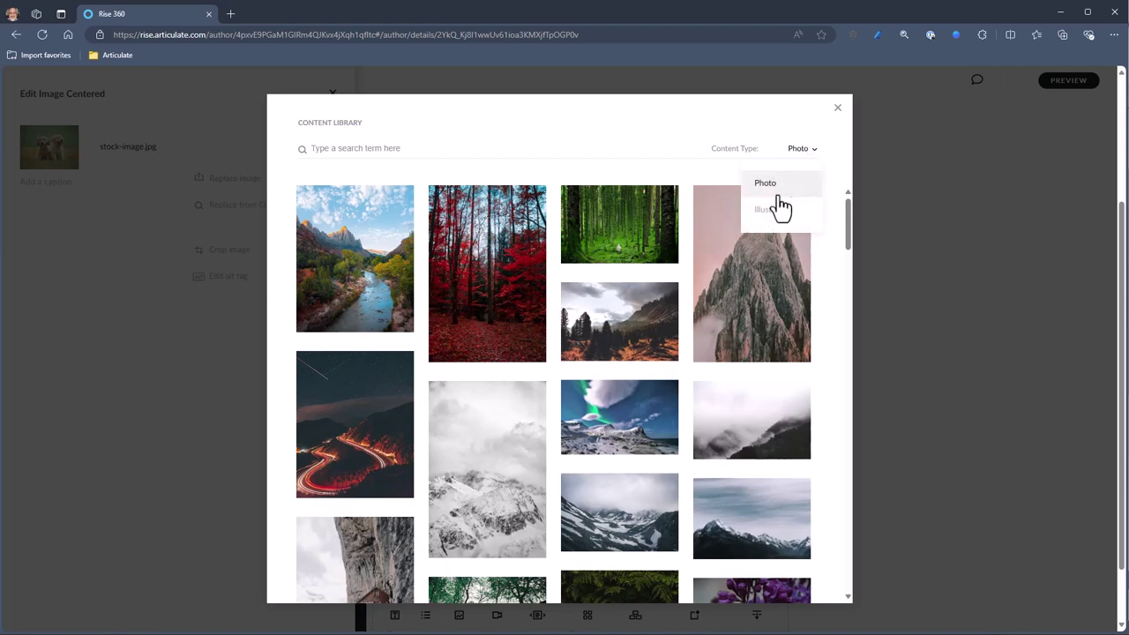
{"action": "left_click", "coordinate": [775, 209]}
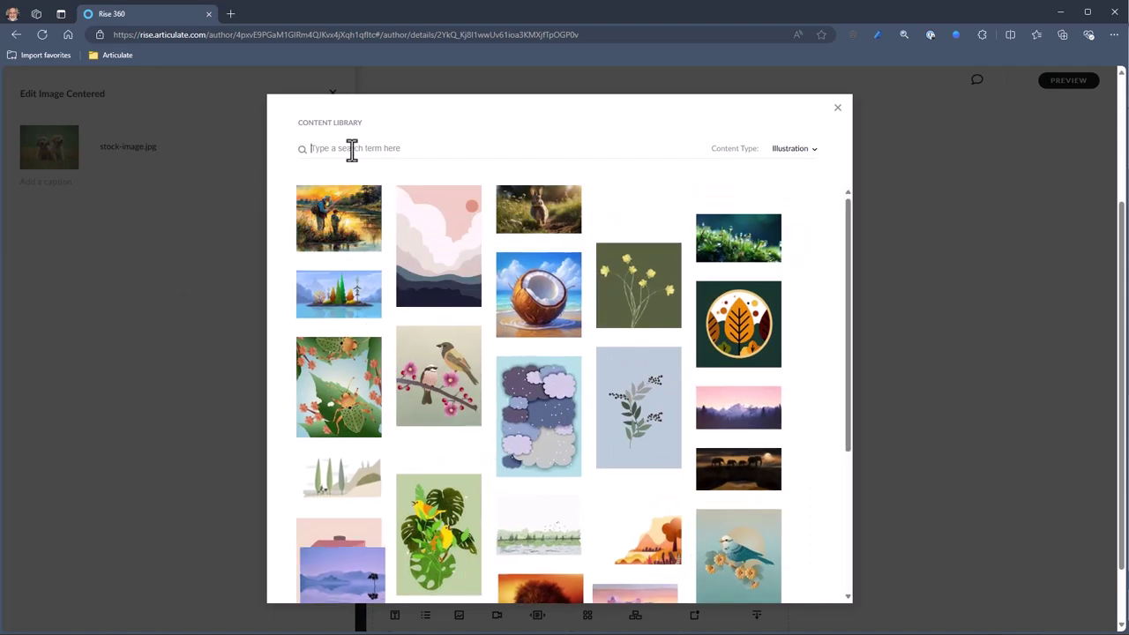
{"action": "left_click", "coordinate": [350, 150]}
{"action": "type", "text": "Cat"}
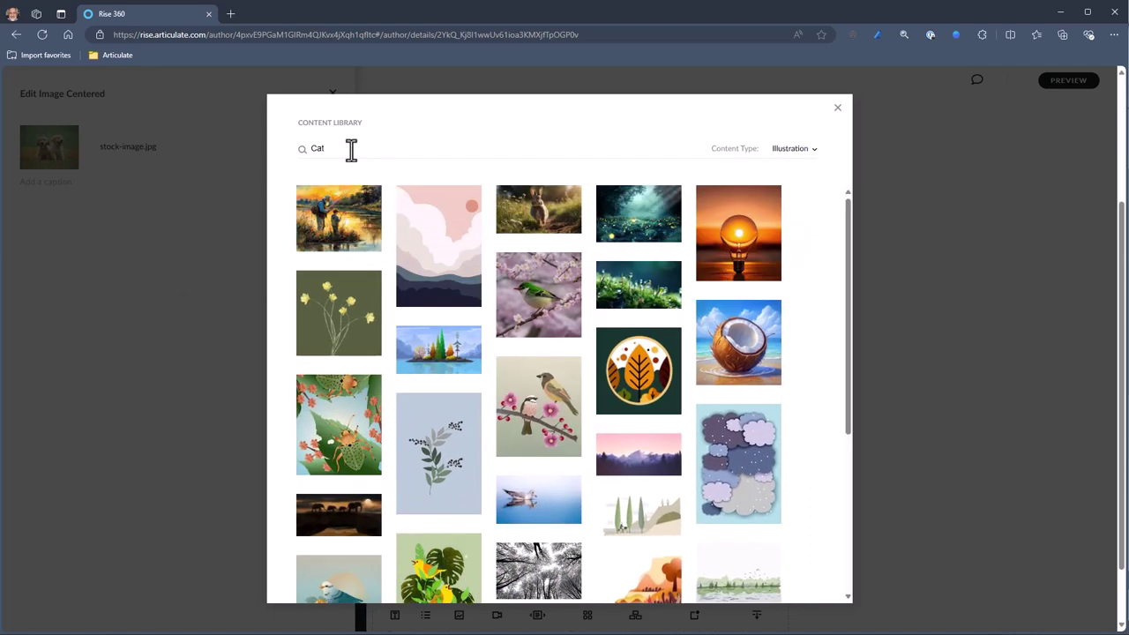
{"action": "key", "text": "Return"}
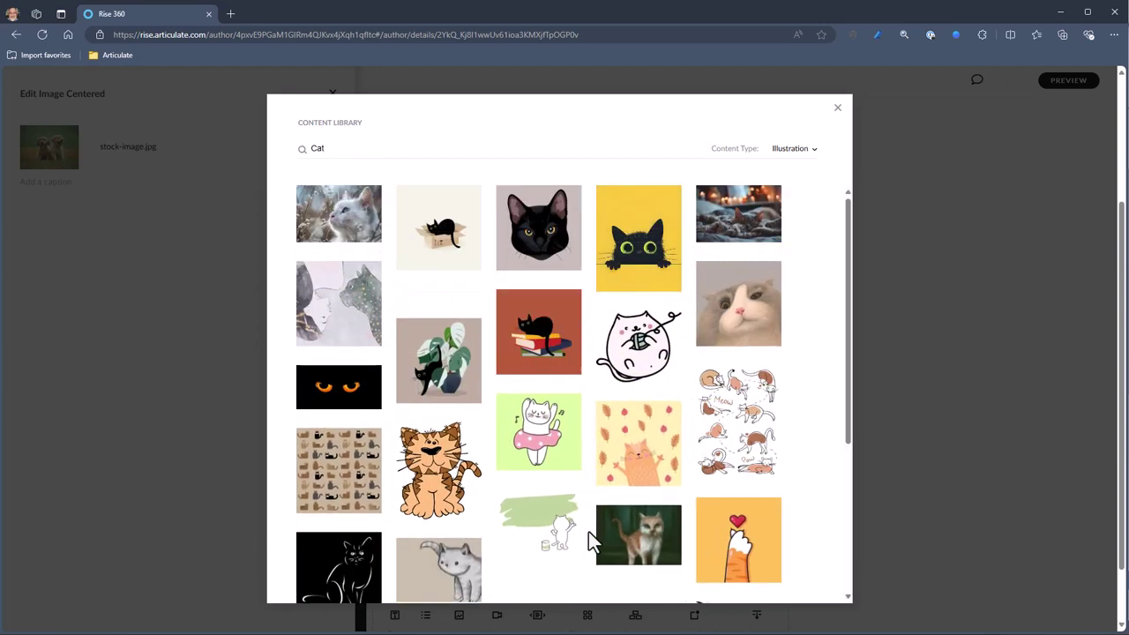
{"action": "left_click", "coordinate": [644, 349]}
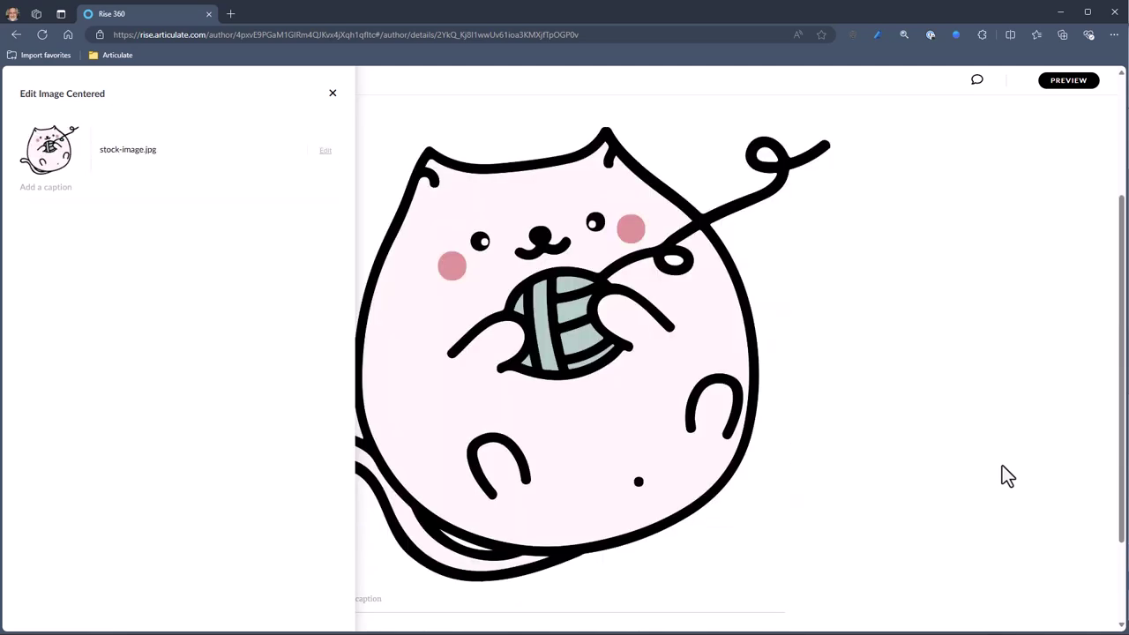
{"action": "left_click", "coordinate": [1002, 466]}
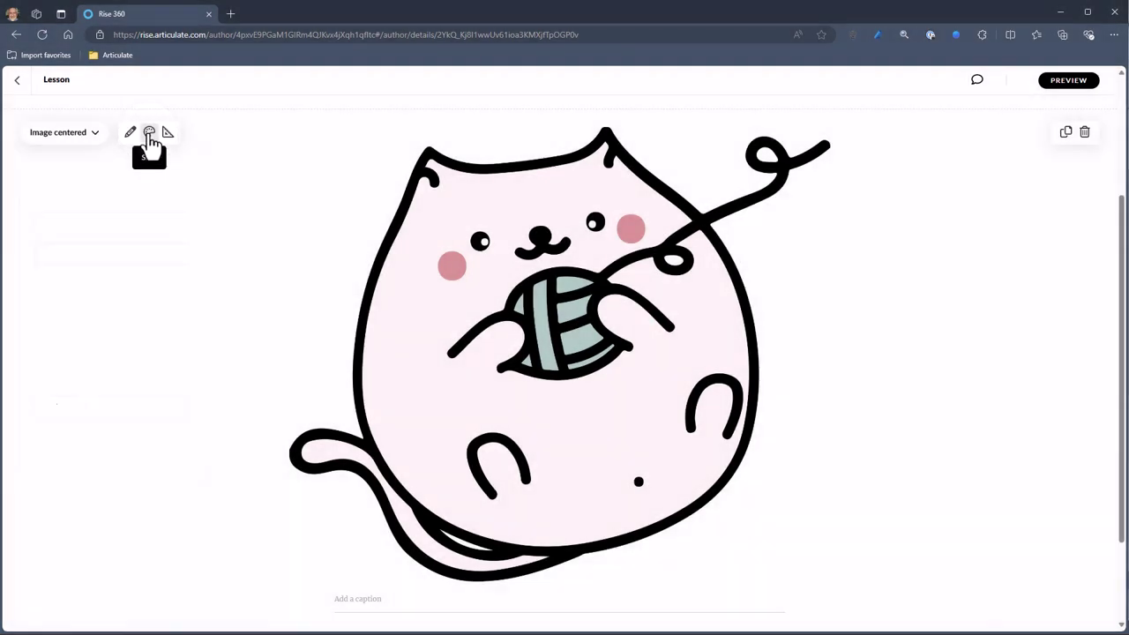
- Give the image block an image background and replace it with the green tree with exposed roots from a Content Library search for "Tree"
{"action": "left_click", "coordinate": [149, 134]}
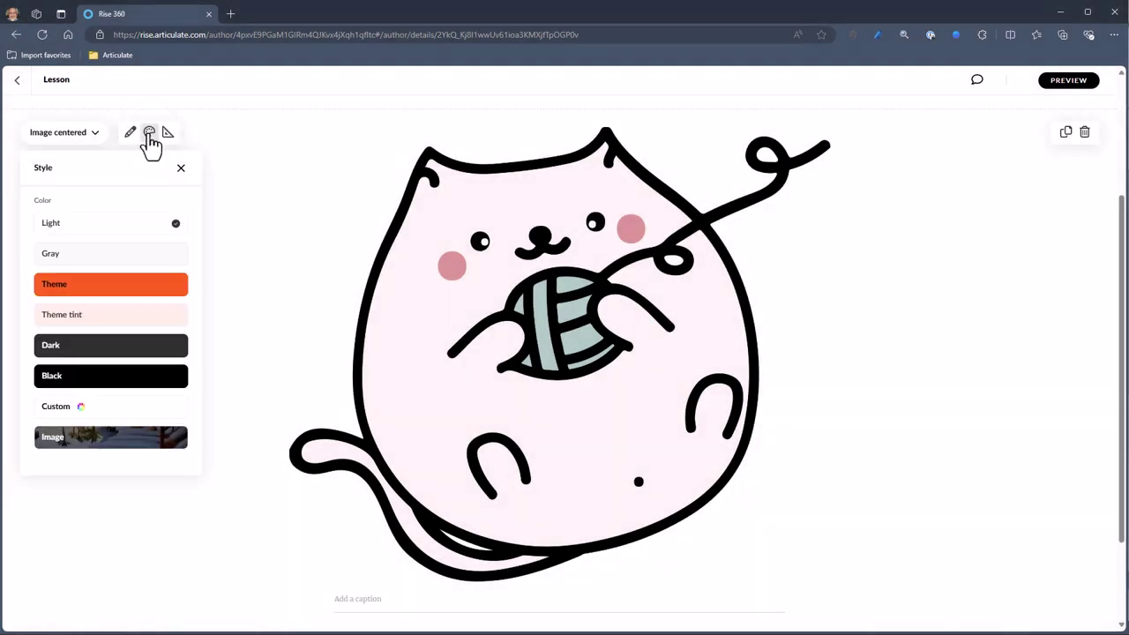
{"action": "left_click", "coordinate": [122, 449]}
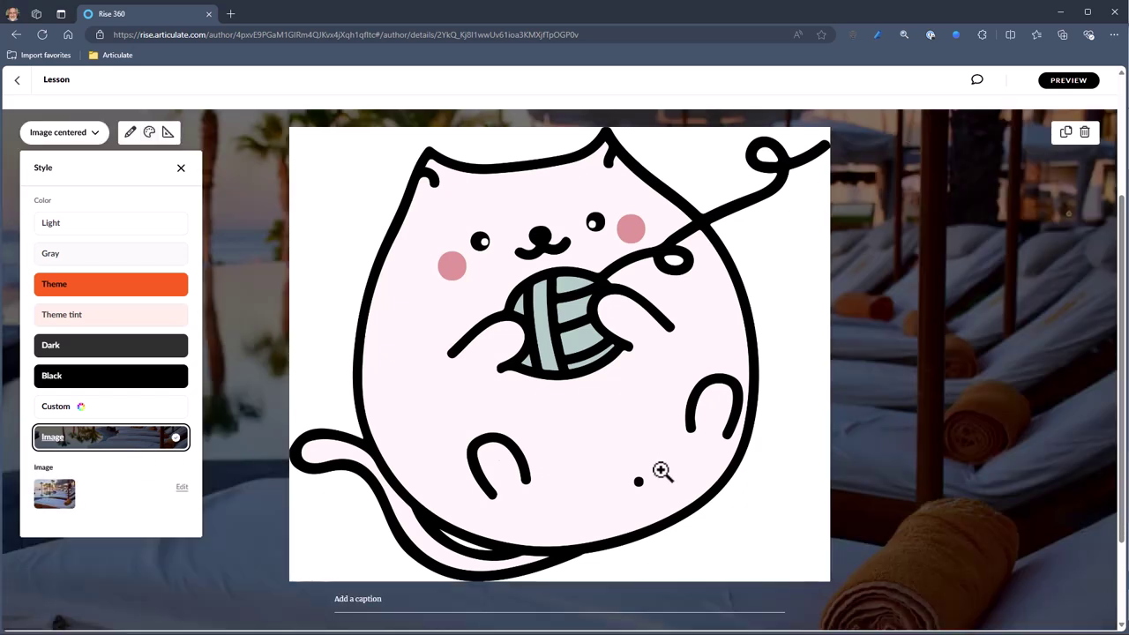
{"action": "left_click", "coordinate": [181, 489]}
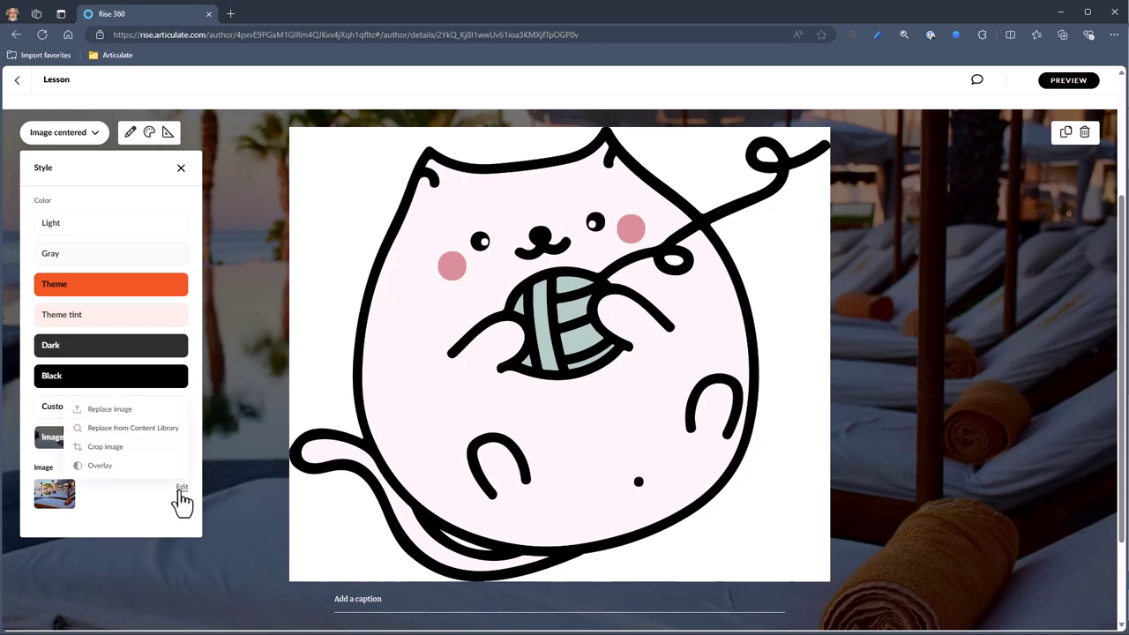
{"action": "left_click", "coordinate": [126, 431]}
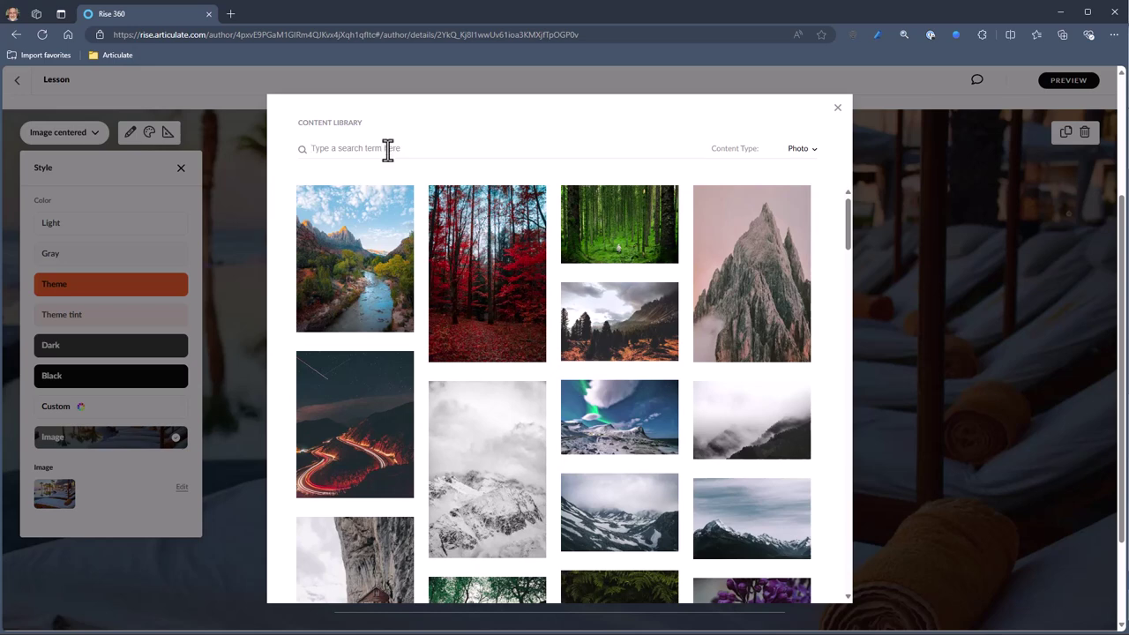
{"action": "type", "text": "Tree"}
{"action": "key", "text": "Return"}
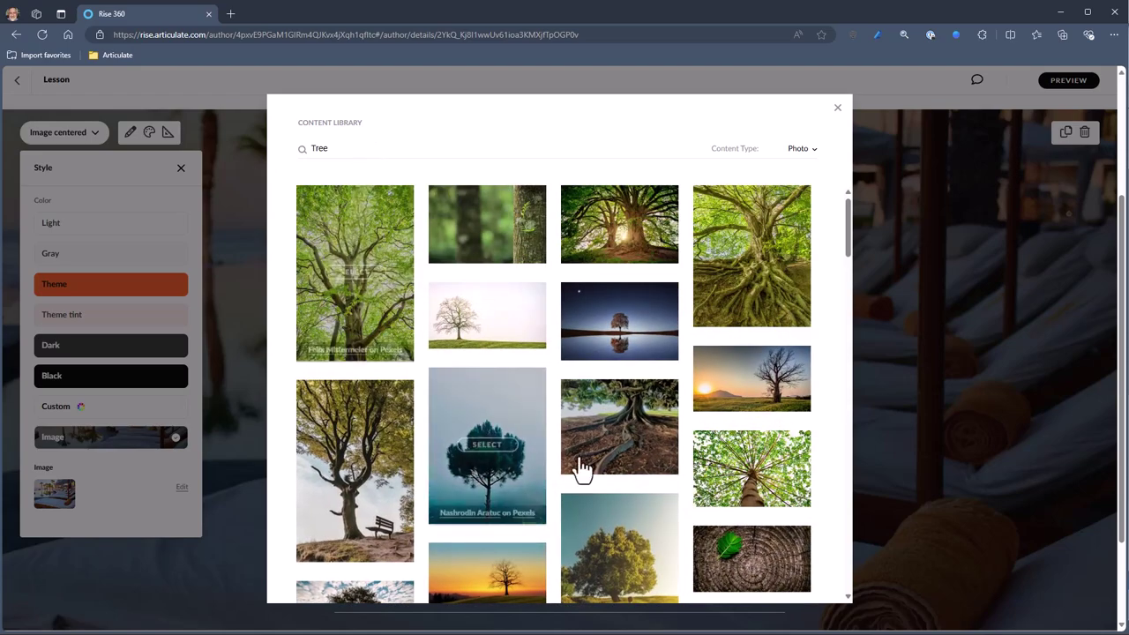
{"action": "left_click", "coordinate": [752, 255]}
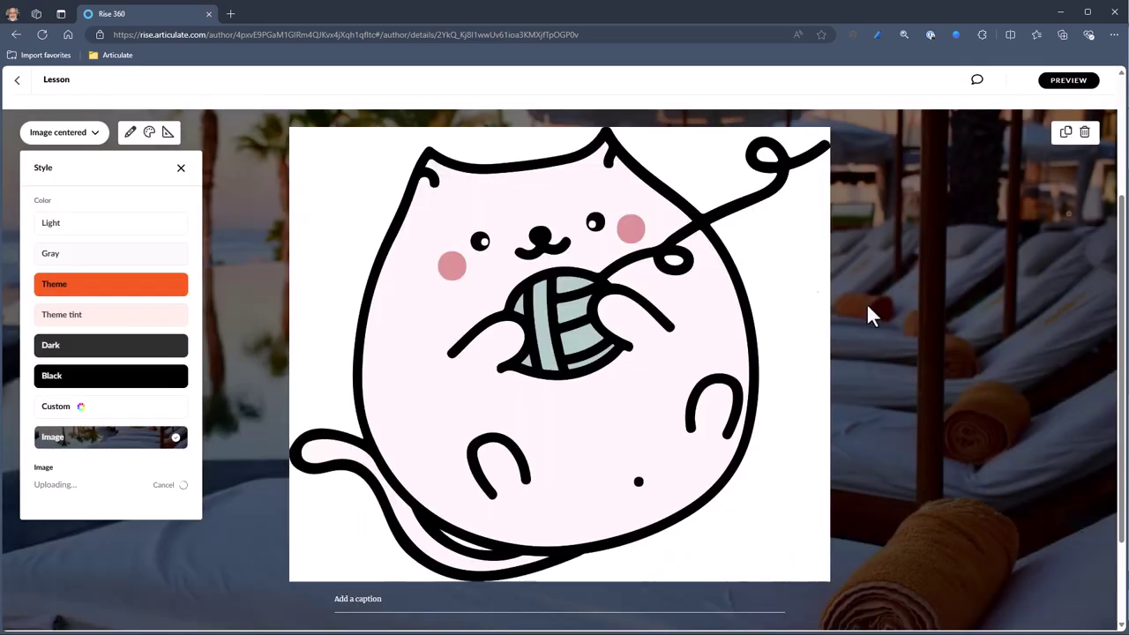